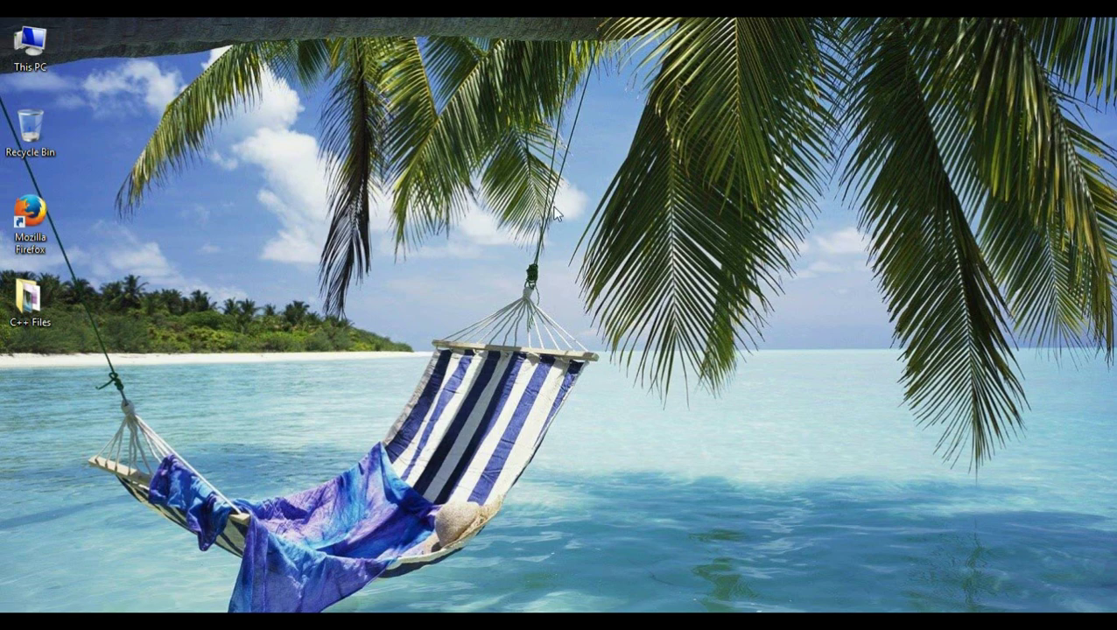
- Create a new desktop folder named 'Gameboy'
{"action": "right_click", "coordinate": [408, 288]}
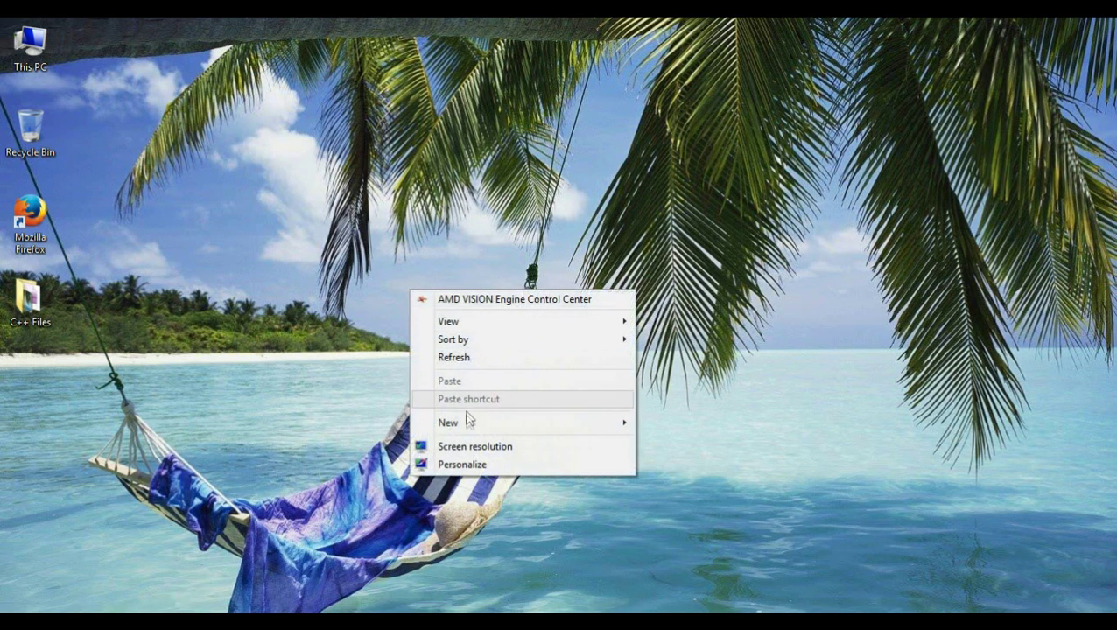
{"action": "mouse_move", "coordinate": [467, 423]}
{"action": "left_click", "coordinate": [667, 426]}
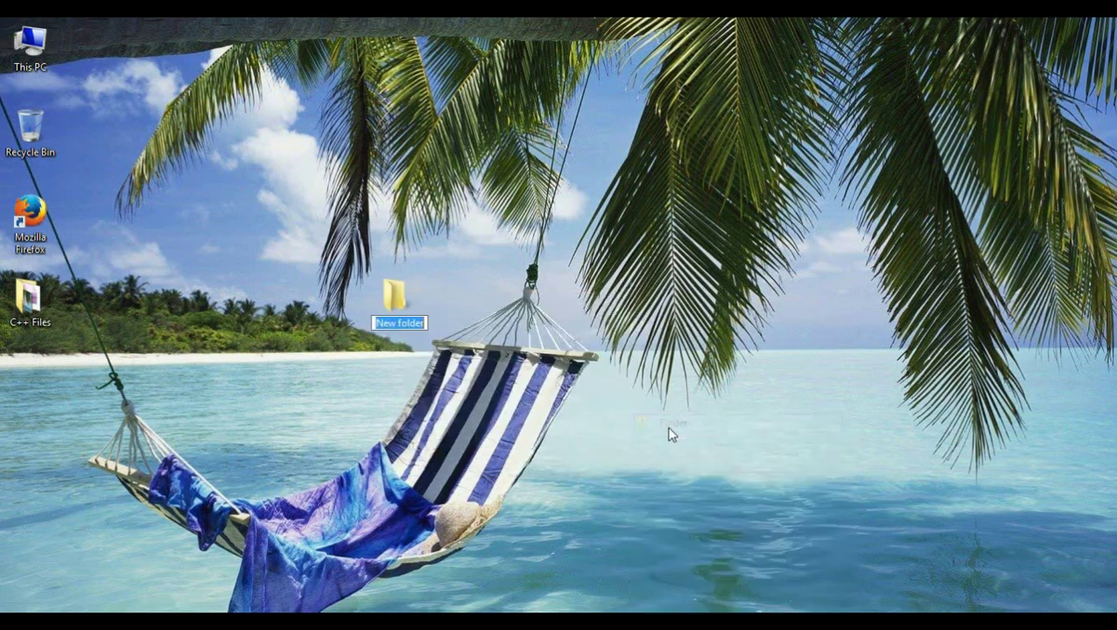
{"action": "type", "text": "Gameboy"}
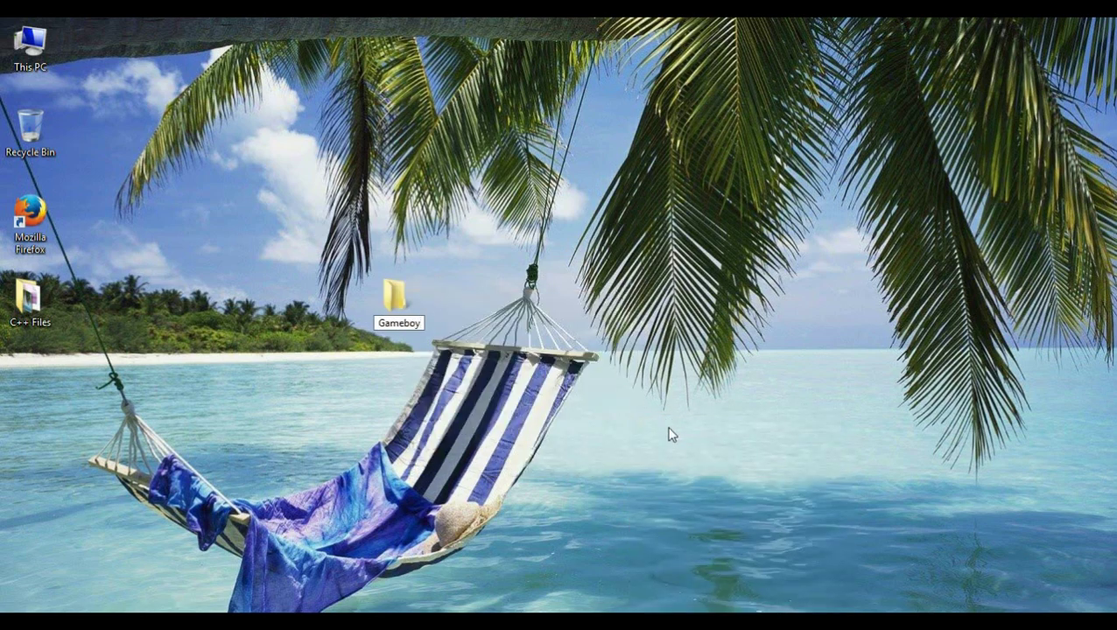
{"action": "key", "text": "Return"}
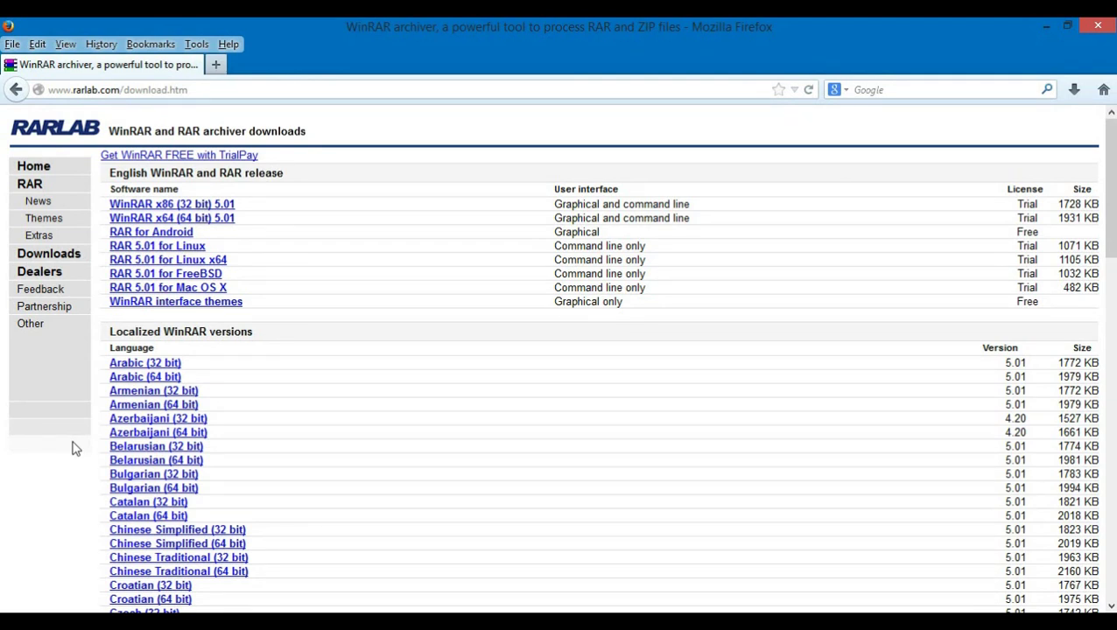
{"action": "left_click", "coordinate": [243, 91]}
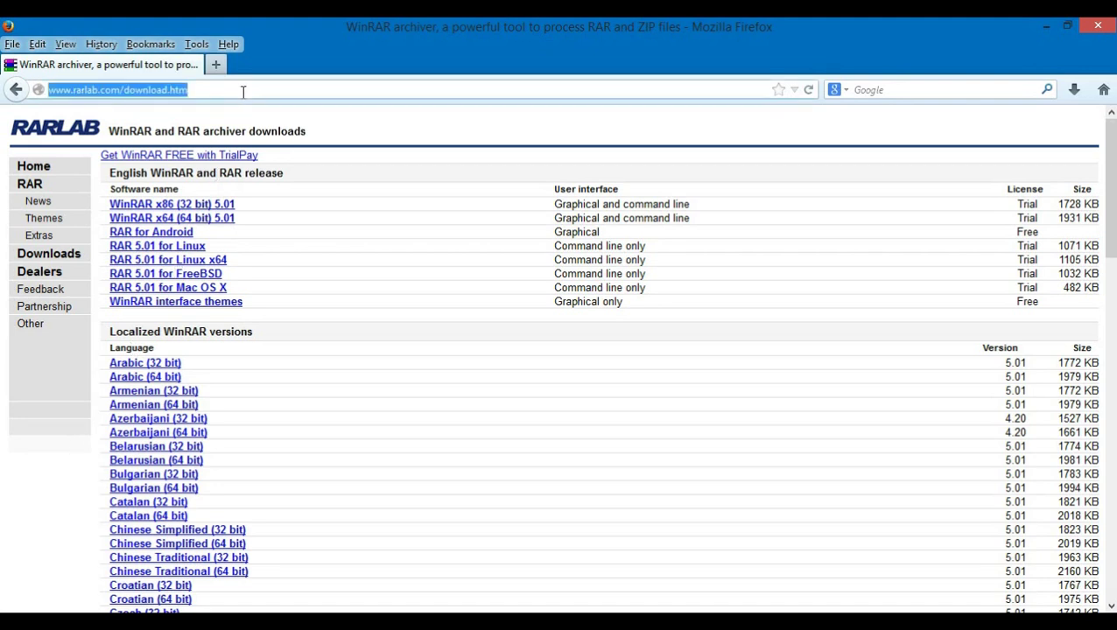
{"action": "left_click", "coordinate": [245, 87]}
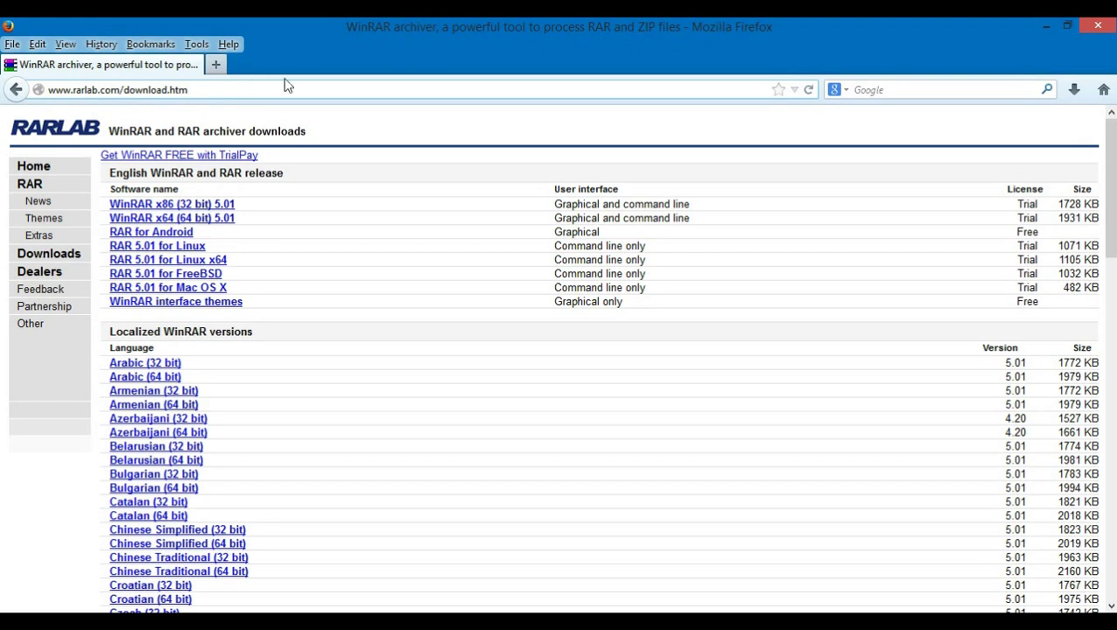
{"action": "mouse_move", "coordinate": [1114, 19]}
{"action": "left_click", "coordinate": [1088, 178]}
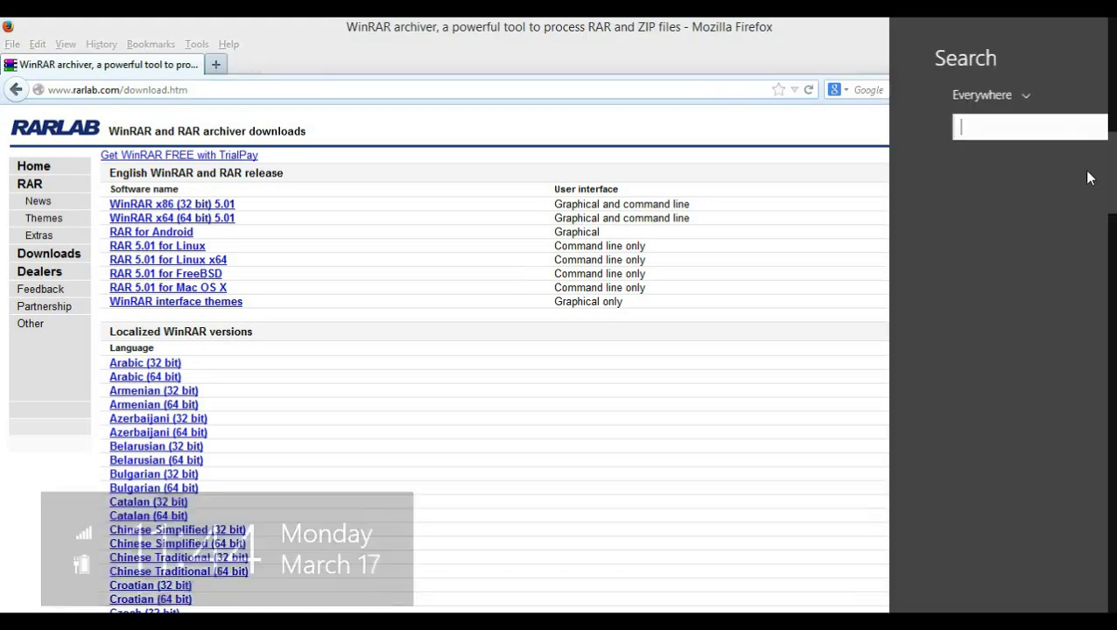
{"action": "type", "text": "computer"}
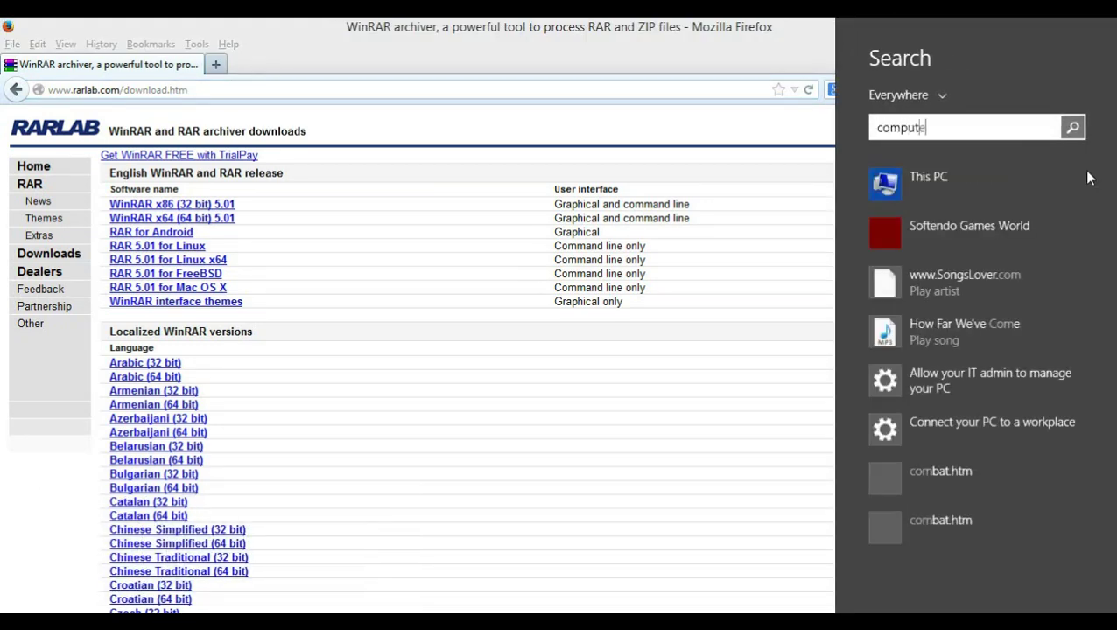
{"action": "right_click", "coordinate": [913, 190]}
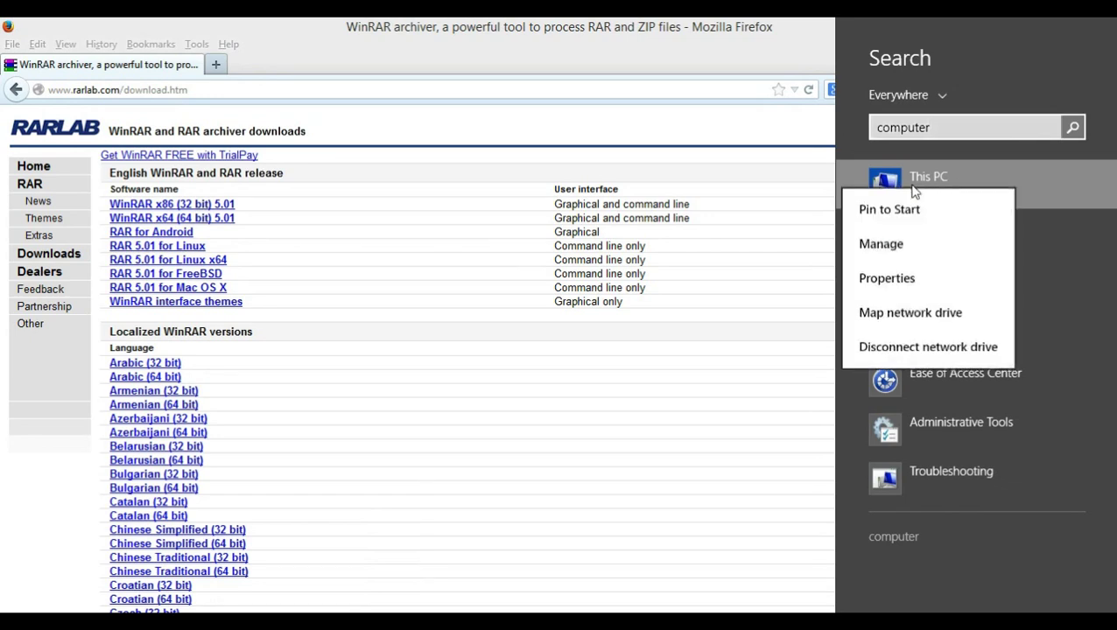
{"action": "left_click", "coordinate": [893, 279]}
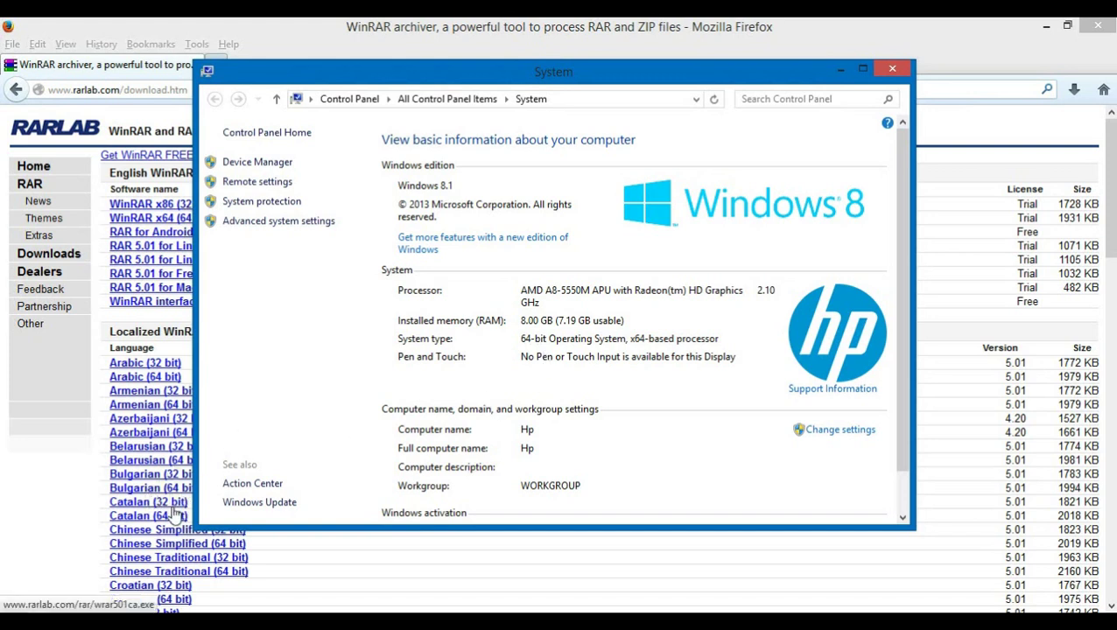
{"action": "left_click", "coordinate": [905, 75]}
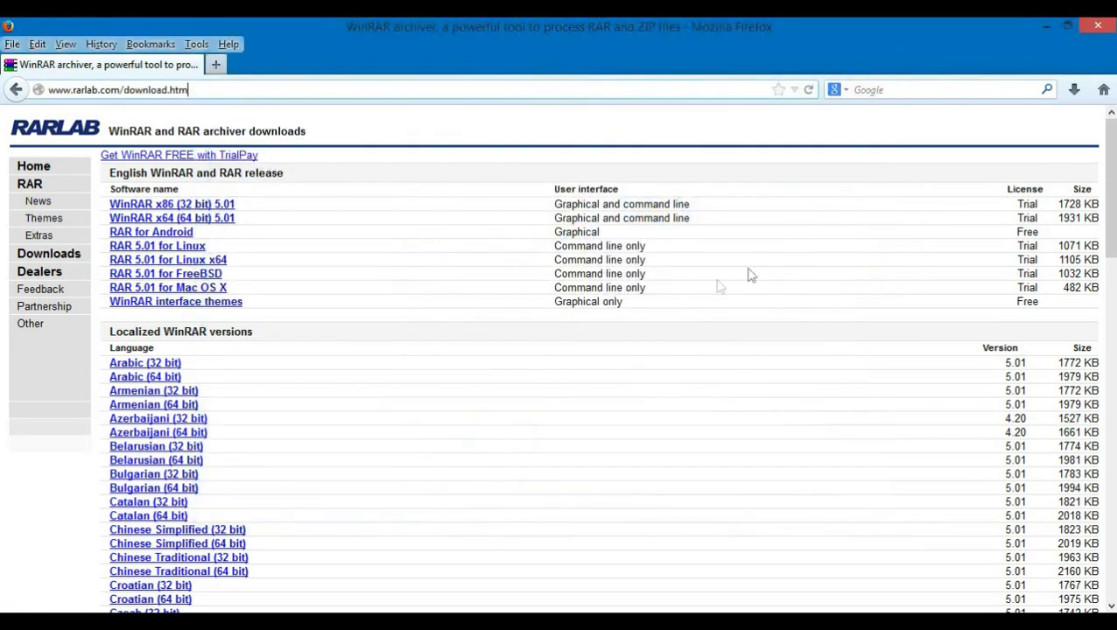
- Save the English 64-bit WinRAR installer, winrar-x64-501.exe, into the desktop Gameboy folder
{"action": "scroll", "coordinate": [1059, 194], "scroll_direction": "down", "scroll_amount": 5}
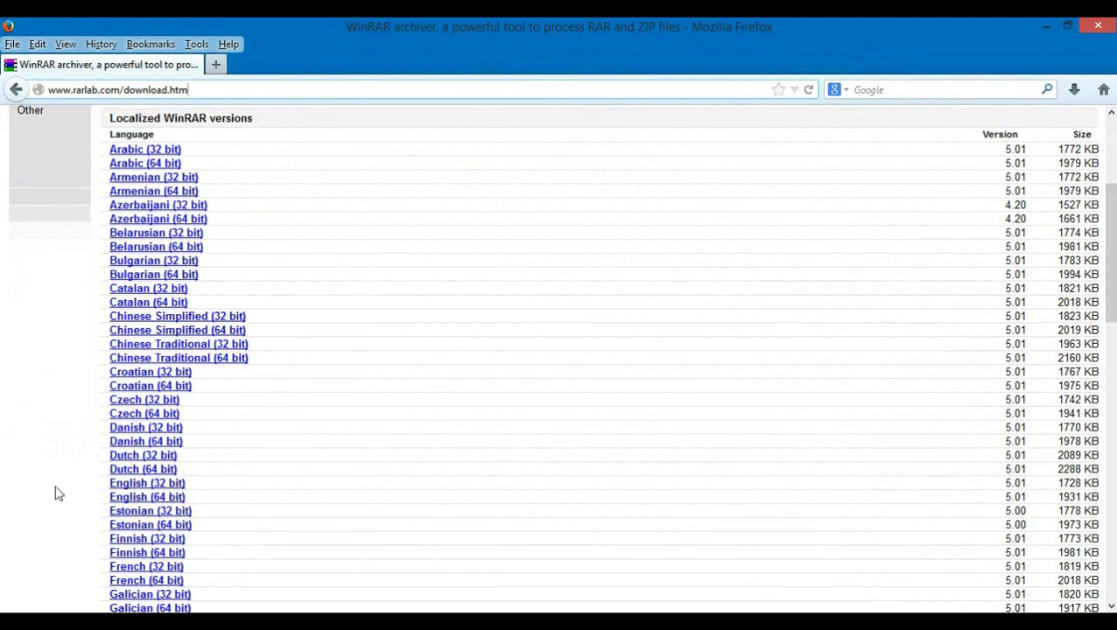
{"action": "left_click", "coordinate": [178, 497]}
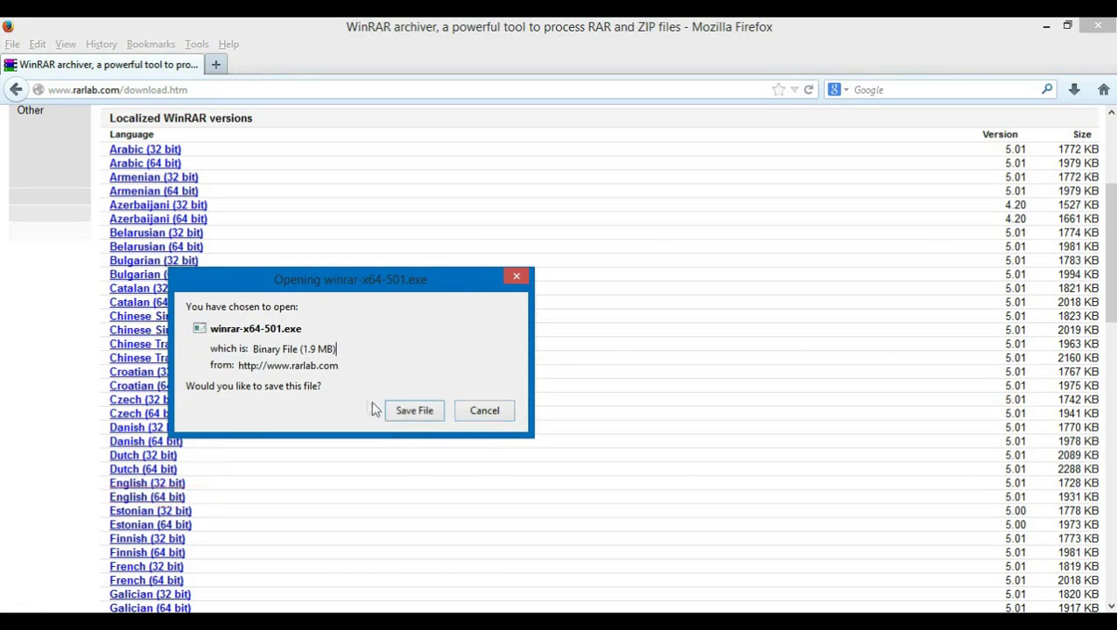
{"action": "left_click", "coordinate": [414, 410]}
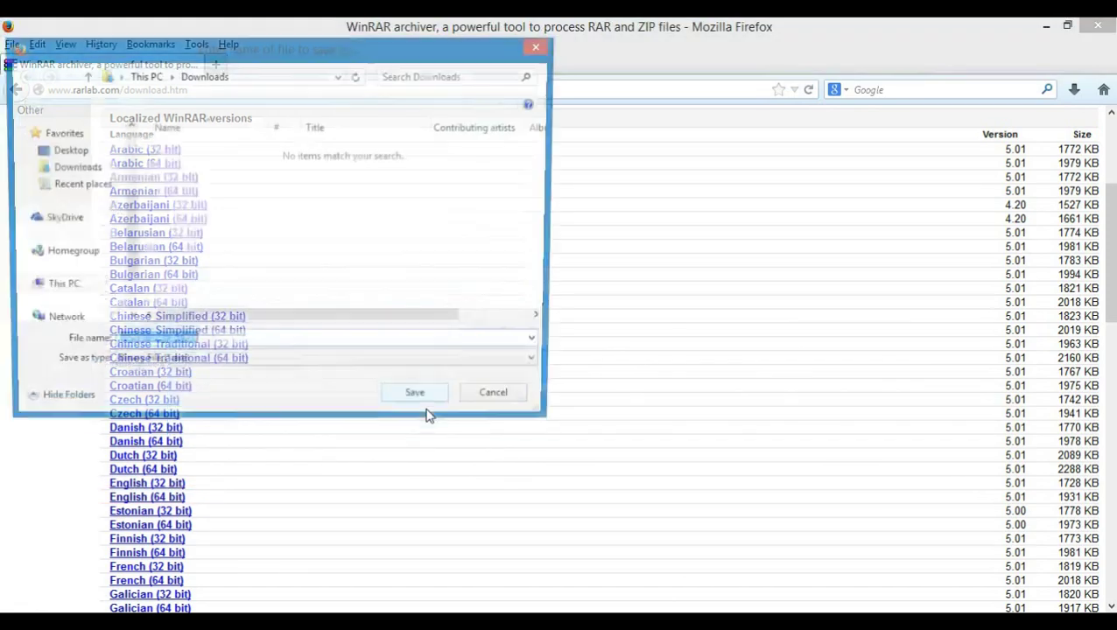
{"action": "left_click_drag", "start_coordinate": [131, 221], "coordinate": [134, 154]}
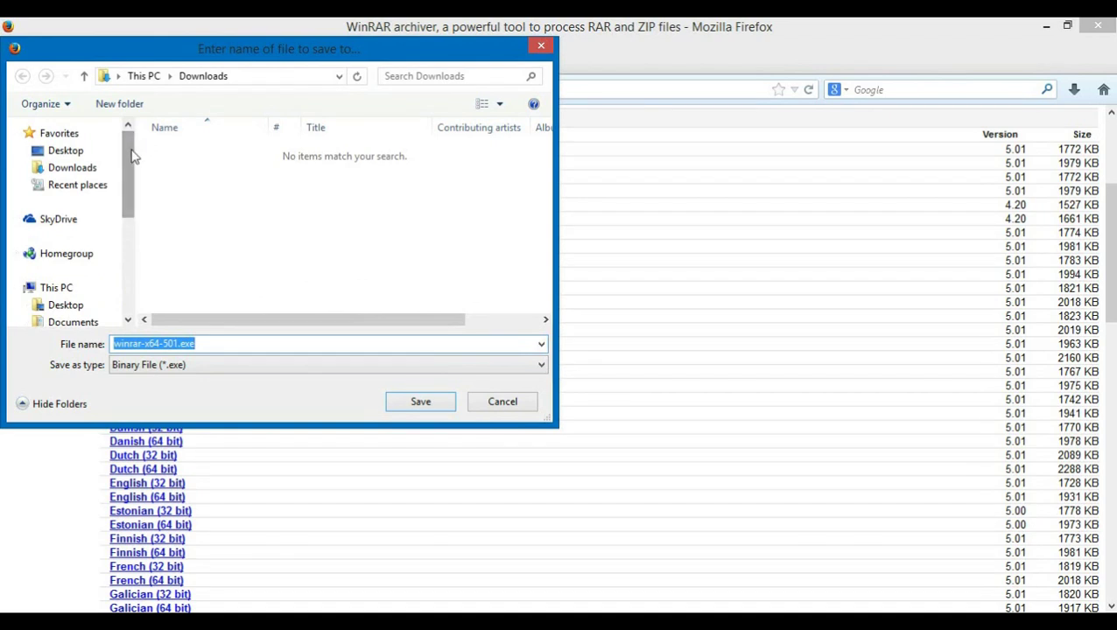
{"action": "left_click", "coordinate": [75, 155]}
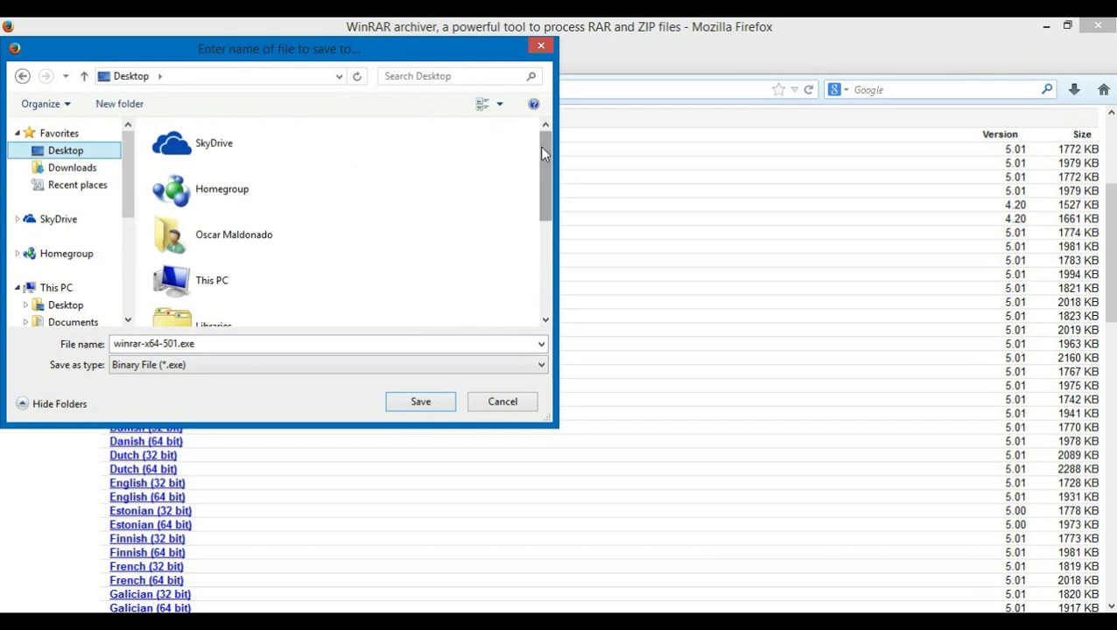
{"action": "left_click_drag", "start_coordinate": [545, 193], "coordinate": [540, 278]}
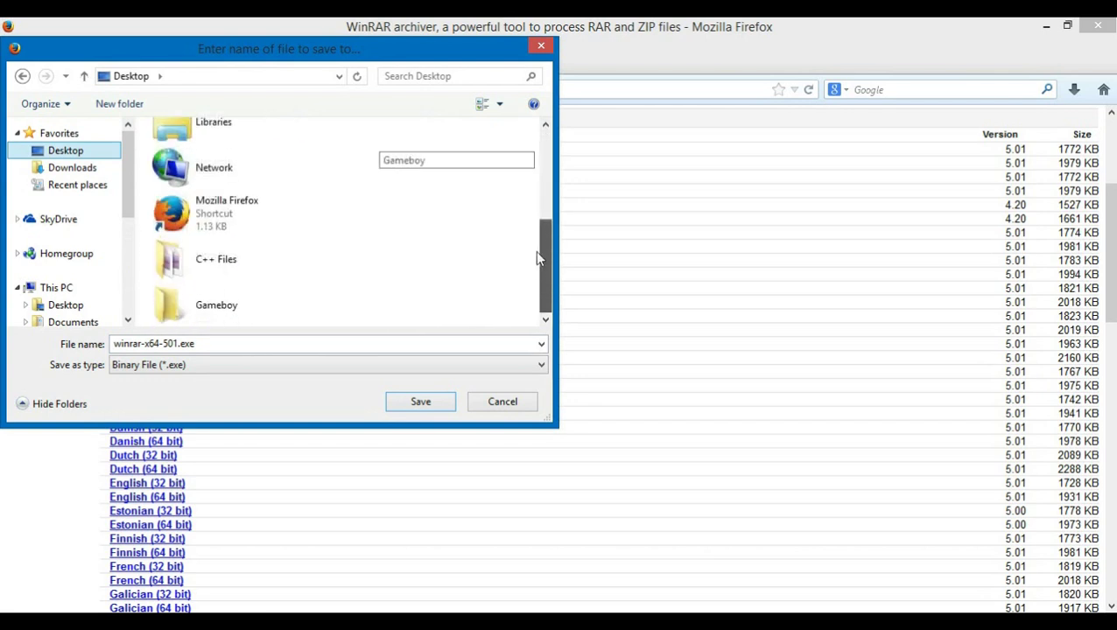
{"action": "double_click", "coordinate": [281, 323]}
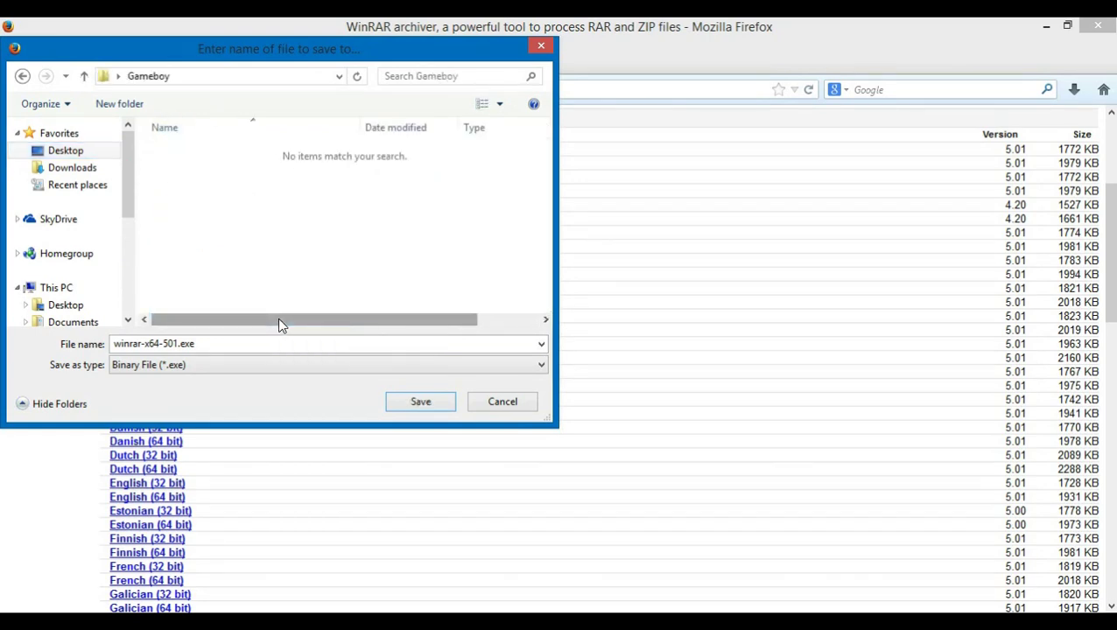
{"action": "left_click", "coordinate": [413, 403]}
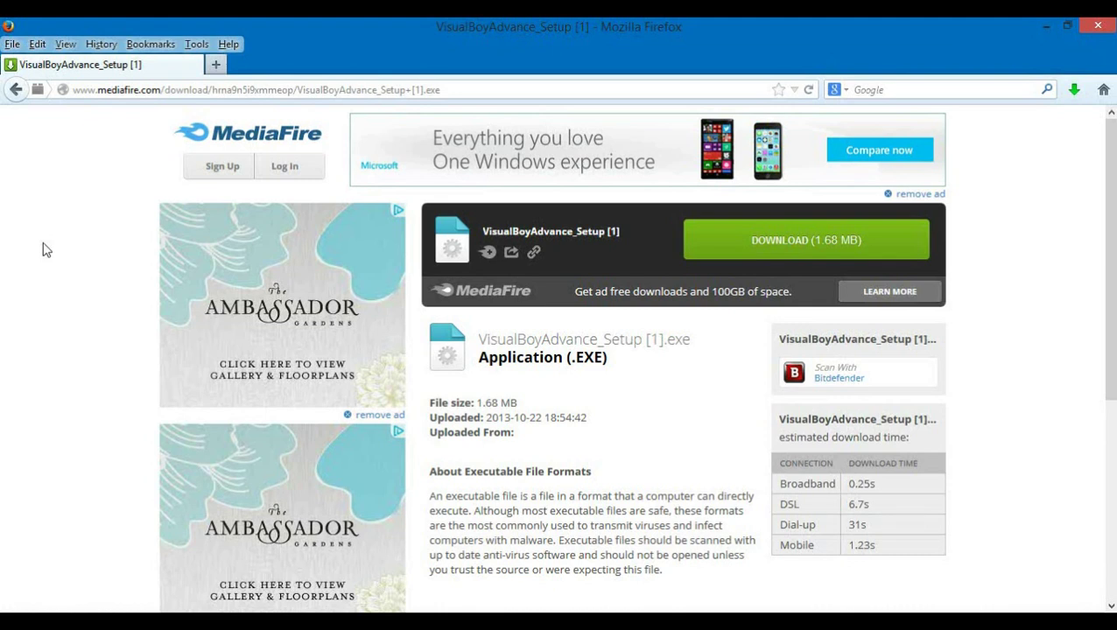
- Highlight the MediaFire page address and the 'VisualBoyAdvance_Setup [1]' file name
{"action": "left_click", "coordinate": [208, 91]}
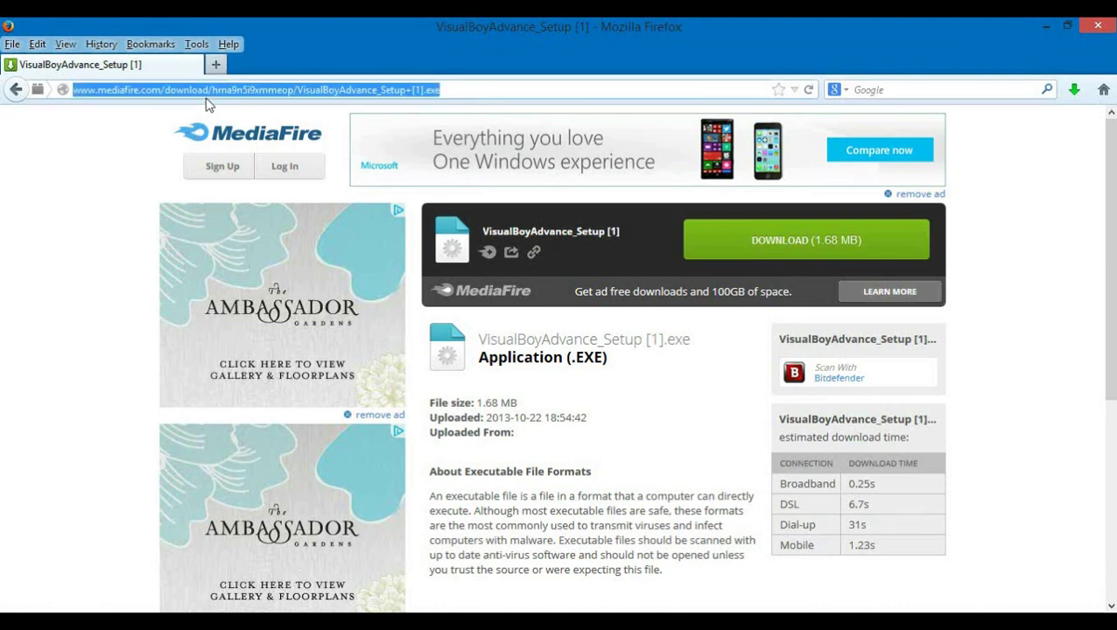
{"action": "left_click", "coordinate": [110, 179]}
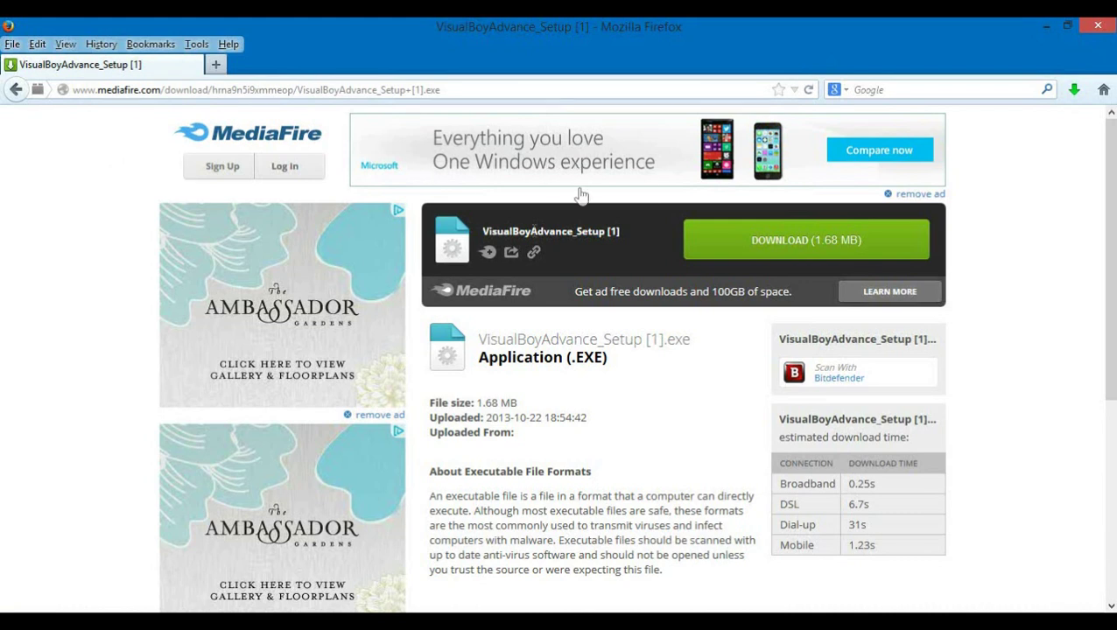
{"action": "left_click_drag", "start_coordinate": [484, 231], "coordinate": [622, 242]}
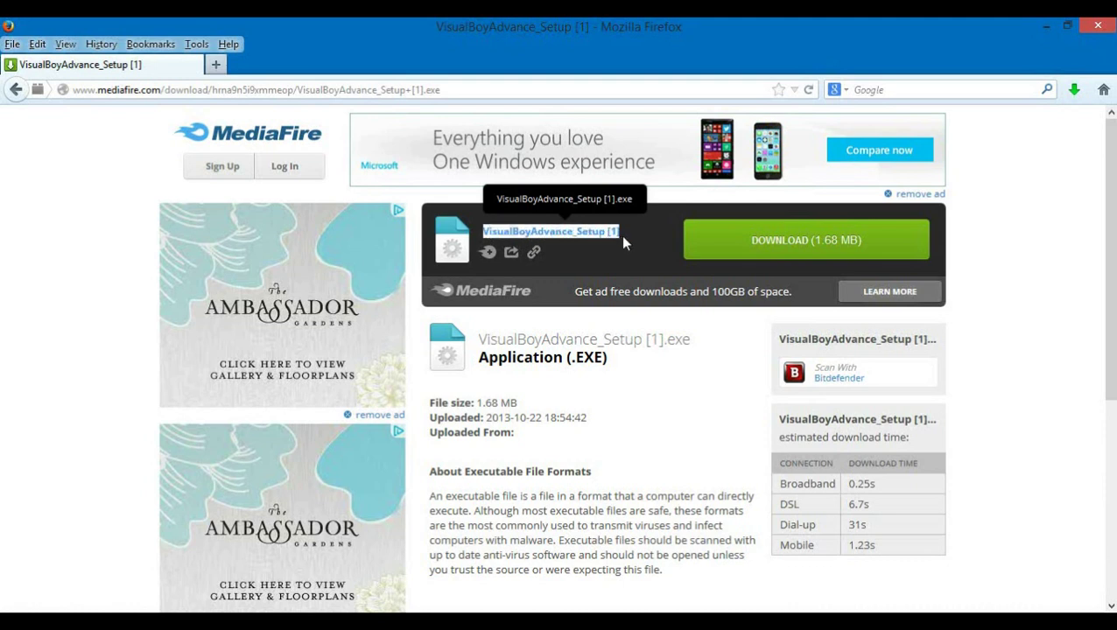
{"action": "left_click", "coordinate": [617, 233]}
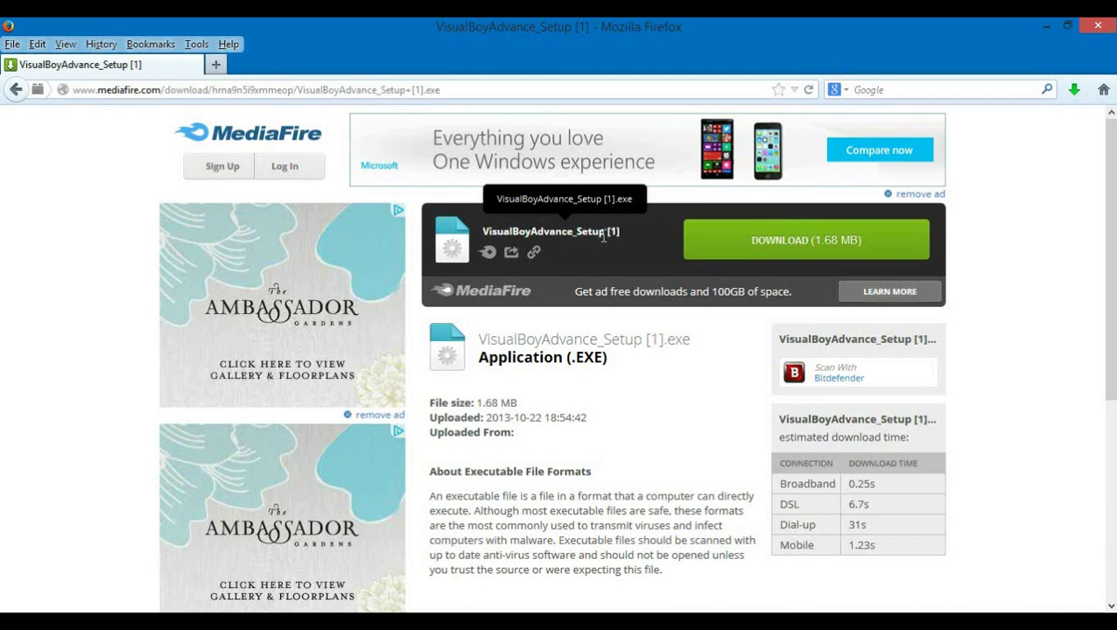
{"action": "left_click_drag", "start_coordinate": [603, 235], "coordinate": [540, 237]}
{"action": "left_click", "coordinate": [542, 237]}
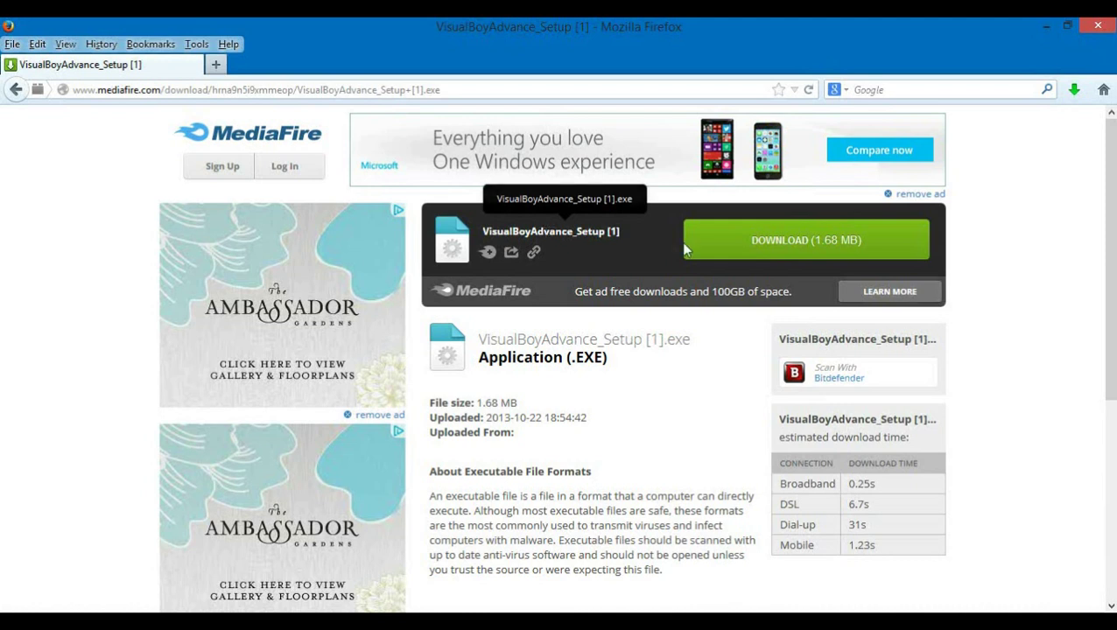
- Save VisualBoyAdvance_Setup [1].exe into the desktop Gameboy folder and return to the CoolROM page
{"action": "left_click", "coordinate": [718, 252]}
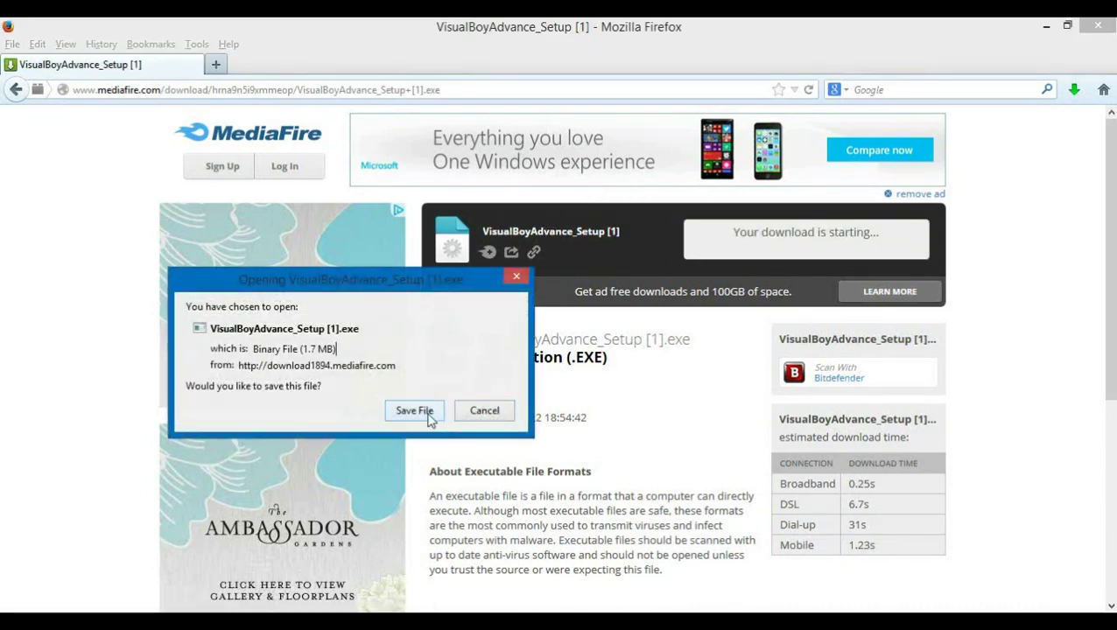
{"action": "left_click", "coordinate": [414, 410]}
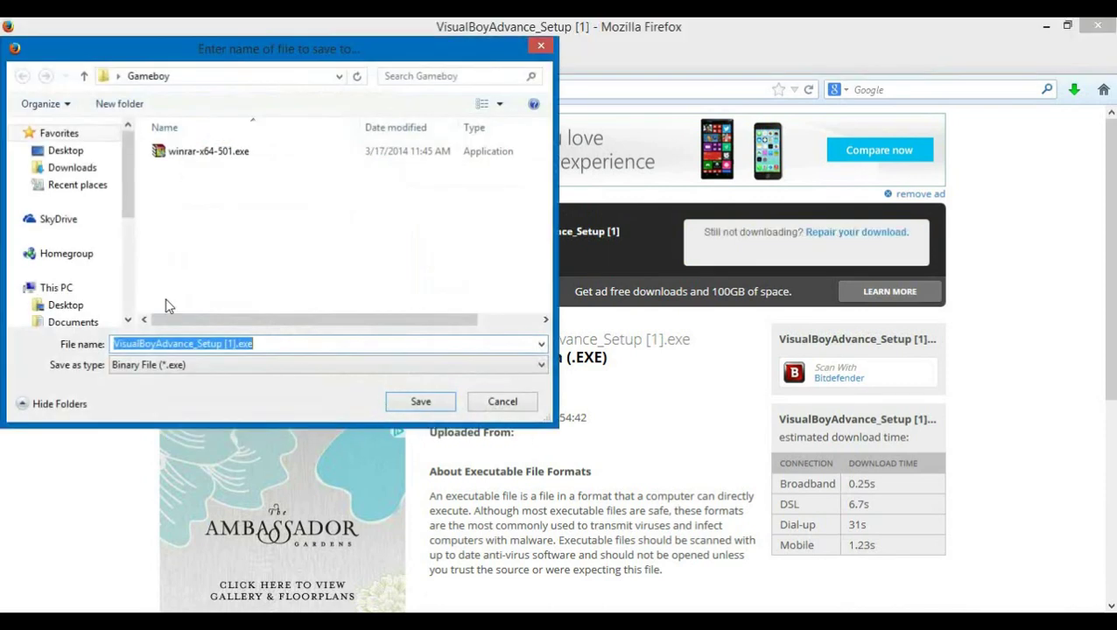
{"action": "left_click", "coordinate": [94, 157]}
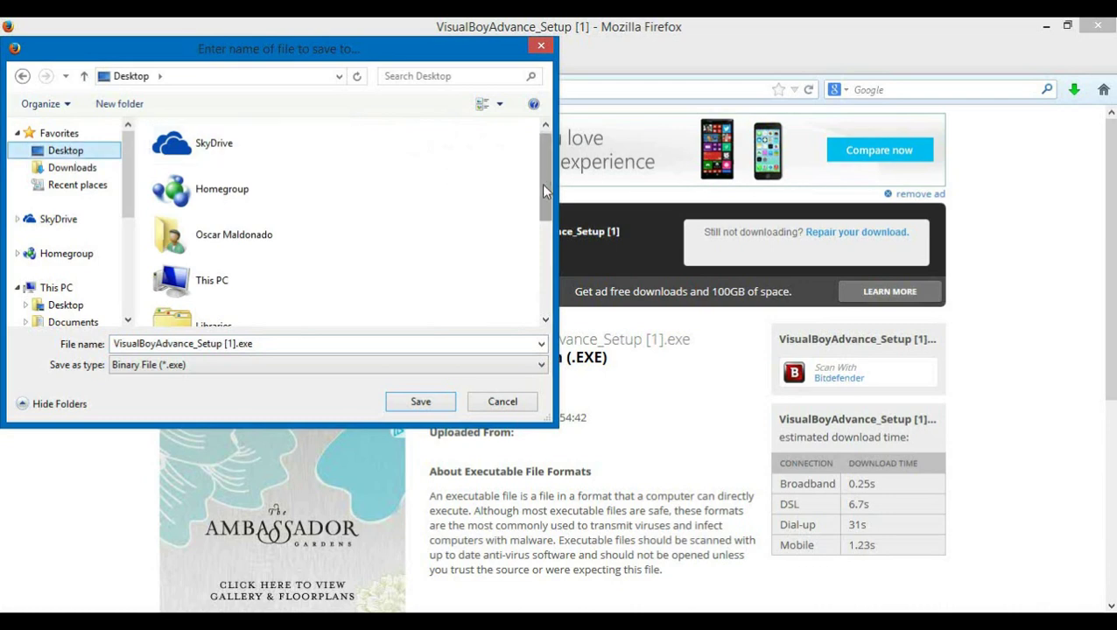
{"action": "scroll", "coordinate": [455, 181], "scroll_direction": "down", "scroll_amount": 3}
{"action": "double_click", "coordinate": [277, 305]}
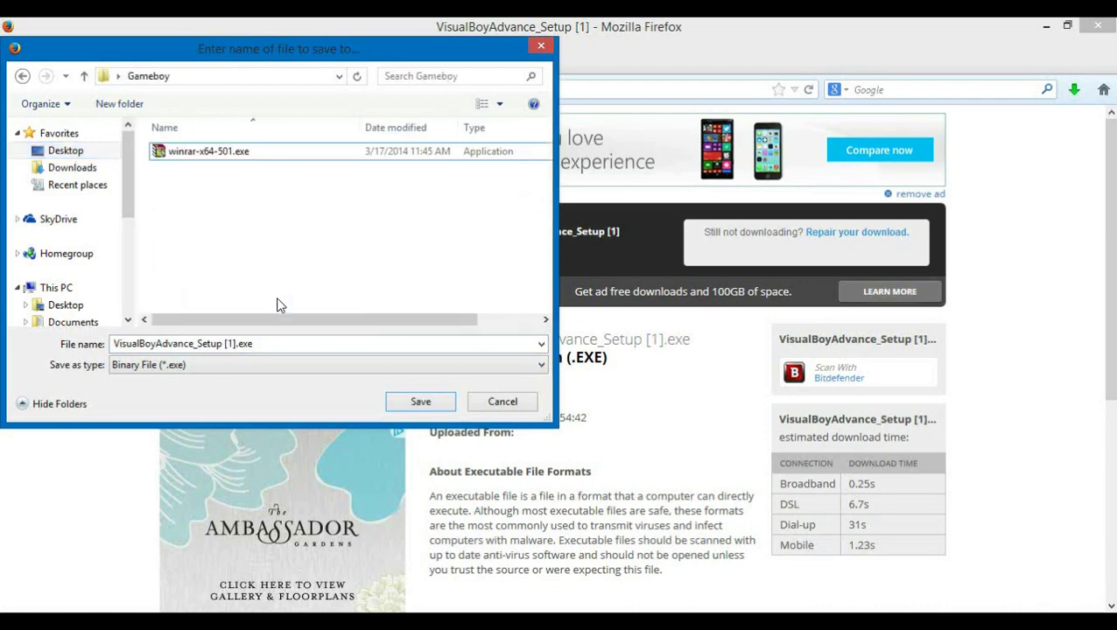
{"action": "left_click", "coordinate": [424, 403]}
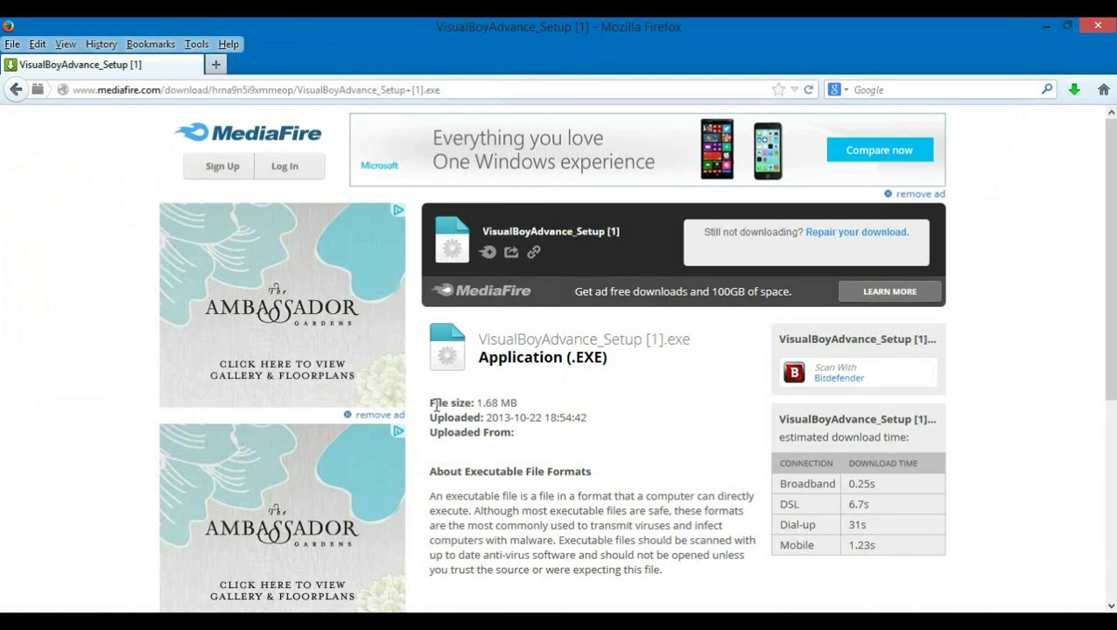
{"action": "key", "text": "alt+Left"}
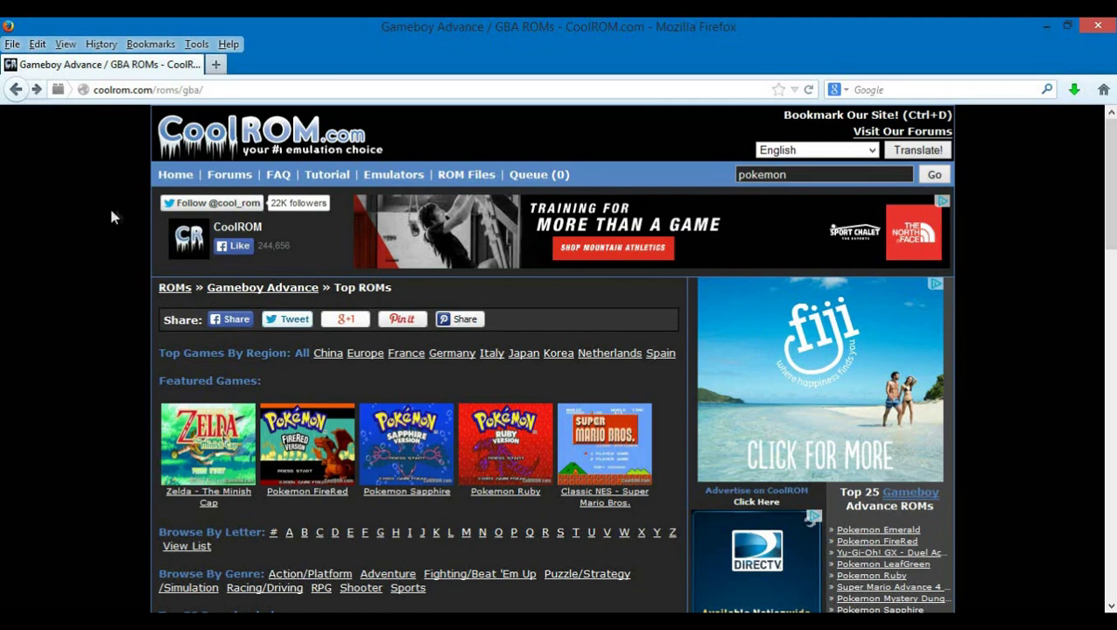
- Clear the 'pokemon' text from CoolROM's ROM search box
{"action": "left_click", "coordinate": [214, 89]}
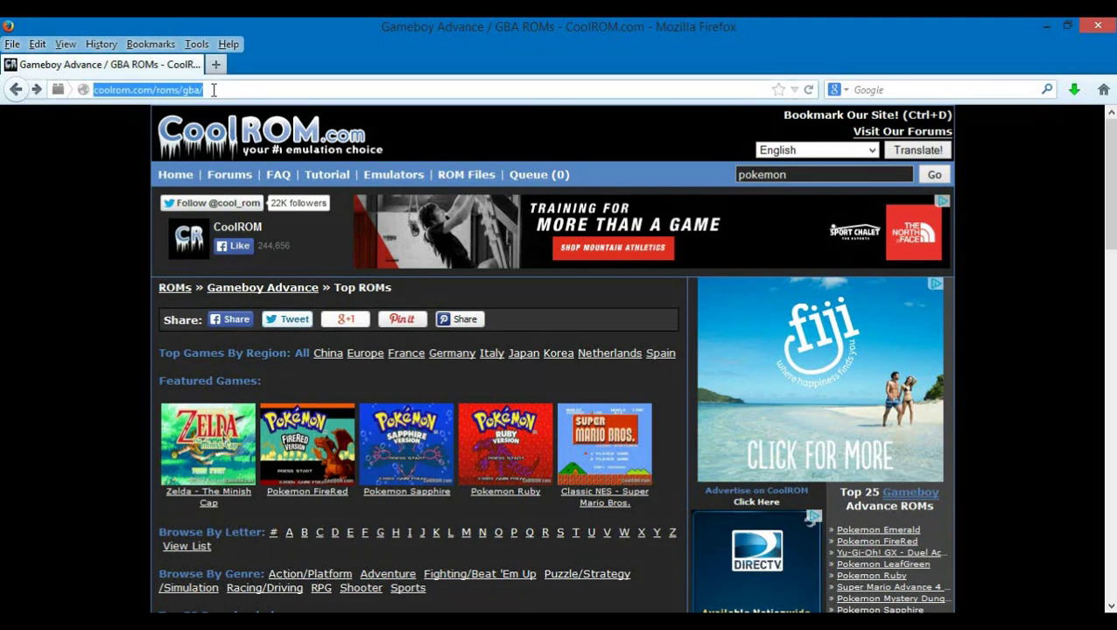
{"action": "left_click", "coordinate": [97, 201]}
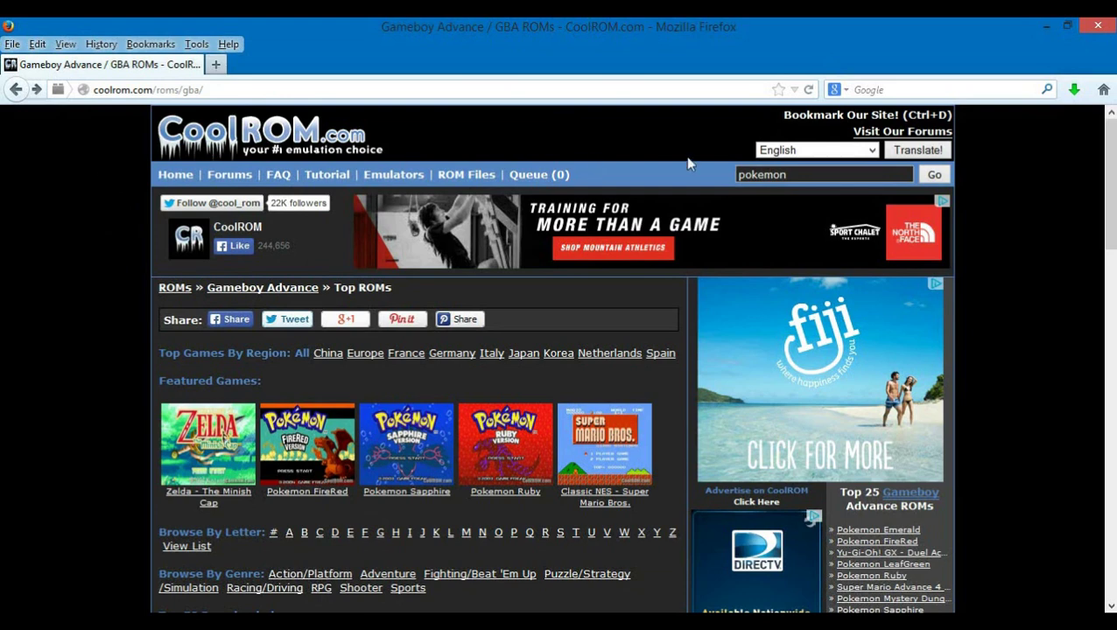
{"action": "left_click_drag", "start_coordinate": [799, 175], "coordinate": [738, 174]}
{"action": "key", "text": "BackSpace"}
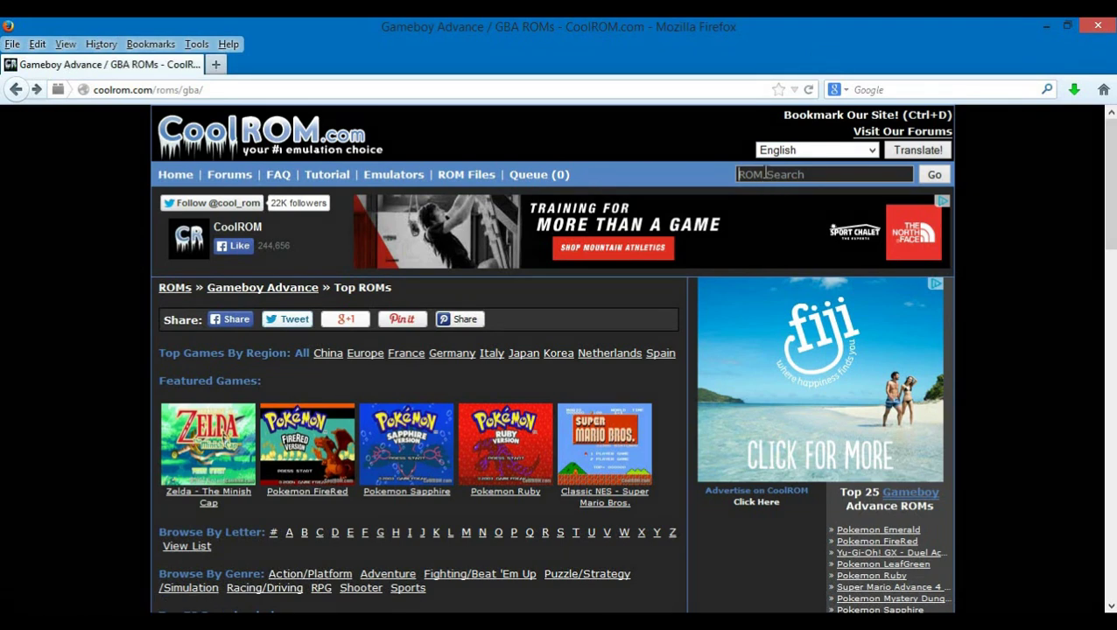
{"action": "type", "text": "pokec"}
{"action": "key", "text": "BackSpace"}
{"action": "key", "text": "BackSpace"}
{"action": "key", "text": "BackSpace"}
{"action": "key", "text": "BackSpace"}
{"action": "key", "text": "BackSpace"}
- Open the Pokemon Emerald ROM page from the Top 50 Downloaded list
{"action": "left_click_drag", "start_coordinate": [1110, 215], "coordinate": [1115, 350]}
{"action": "scroll", "coordinate": [1115, 351], "scroll_direction": "up", "scroll_amount": 2}
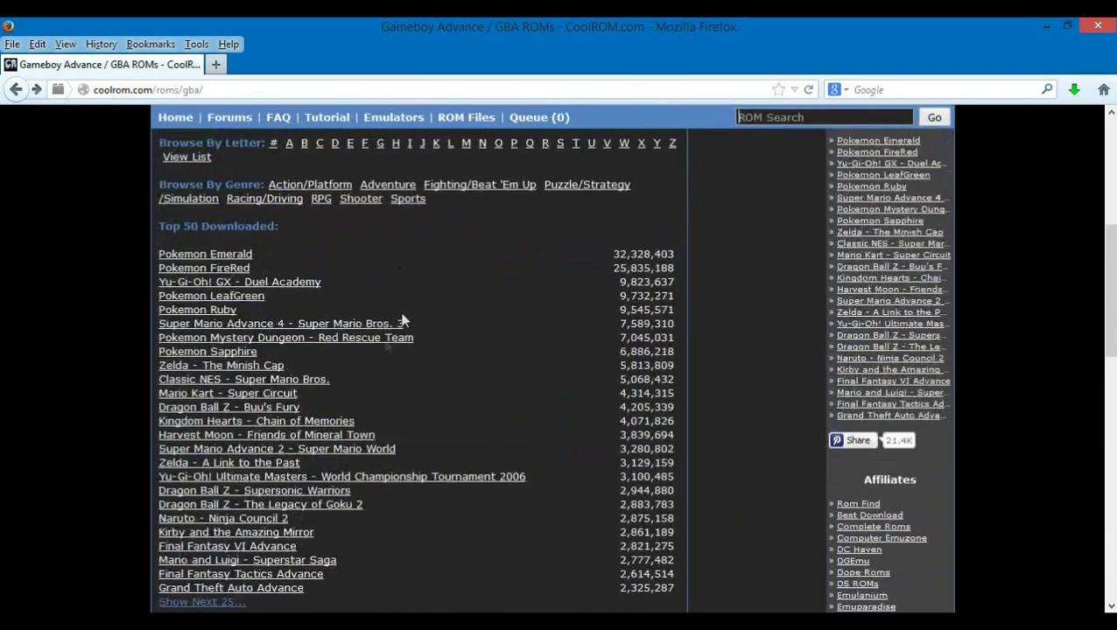
{"action": "scroll", "coordinate": [128, 444], "scroll_direction": "up", "scroll_amount": 4}
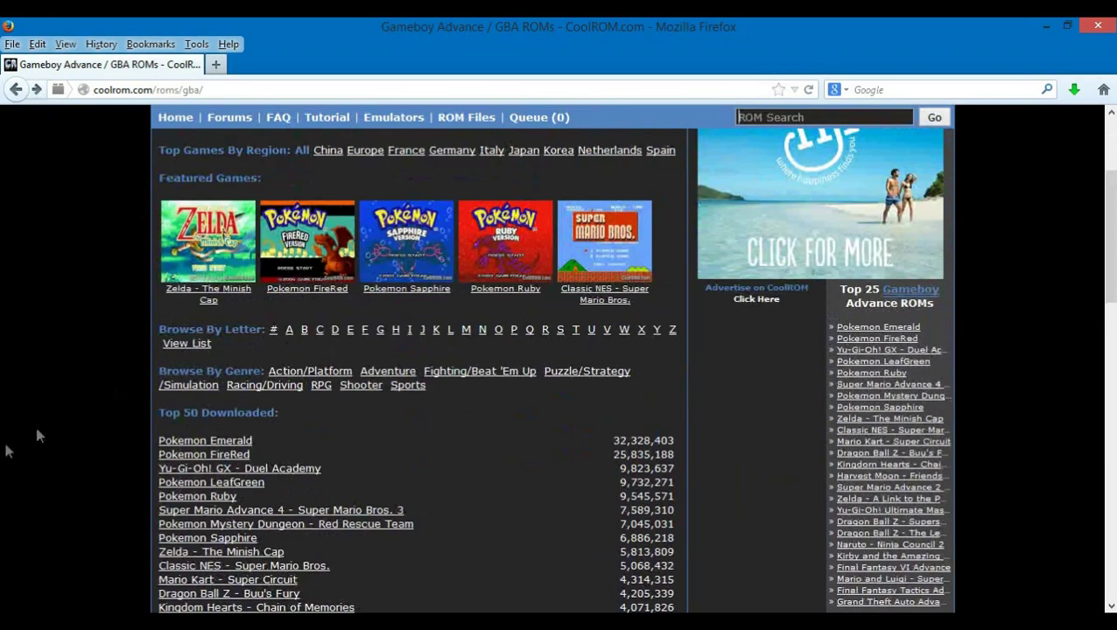
{"action": "scroll", "coordinate": [35, 438], "scroll_direction": "down", "scroll_amount": 2}
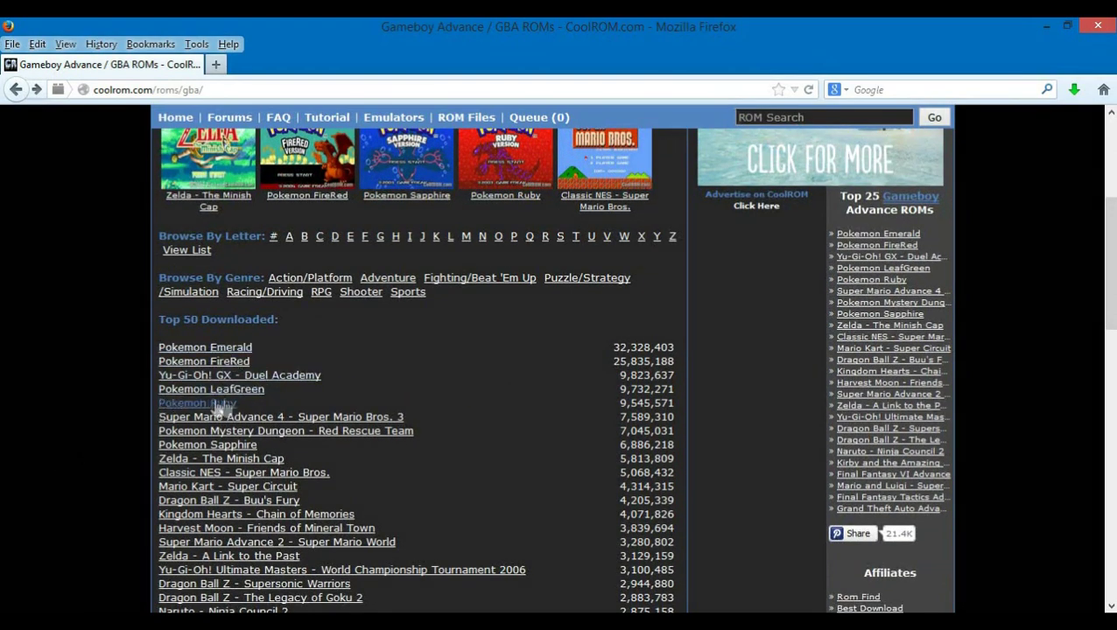
{"action": "scroll", "coordinate": [219, 398], "scroll_direction": "down", "scroll_amount": 2}
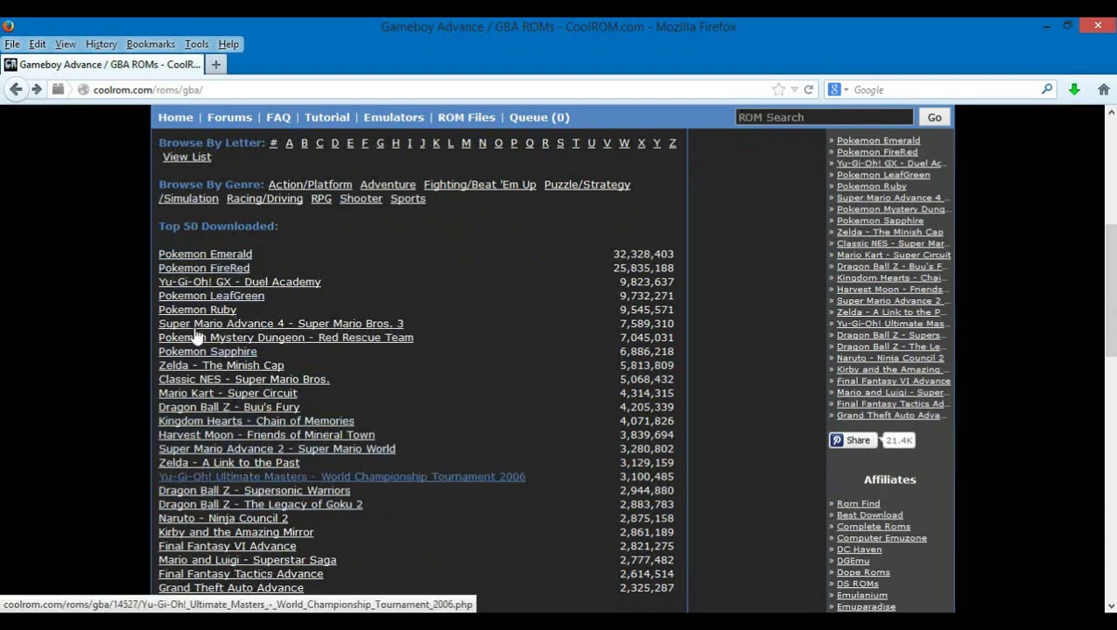
{"action": "left_click", "coordinate": [236, 257]}
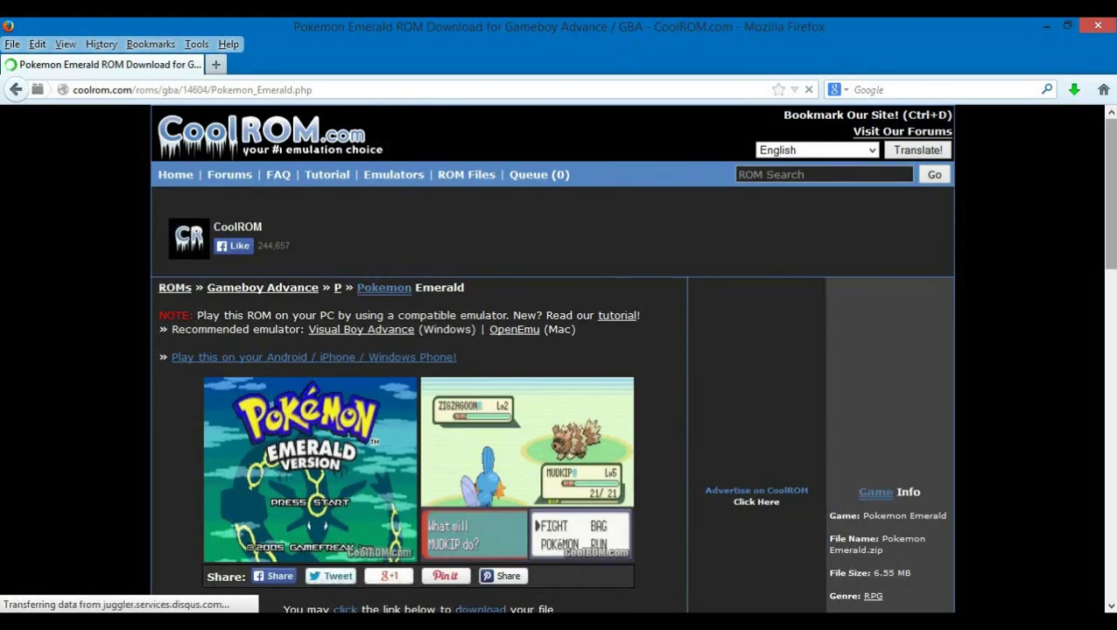
{"action": "scroll", "coordinate": [1112, 179], "scroll_direction": "down", "scroll_amount": 5}
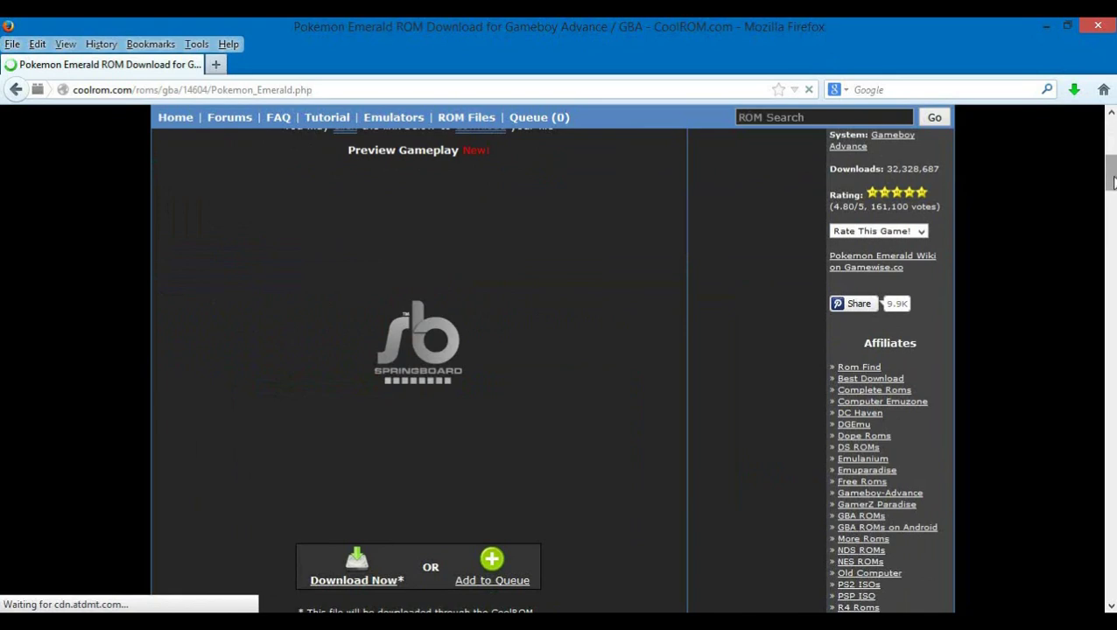
{"action": "scroll", "coordinate": [1112, 193], "scroll_direction": "down", "scroll_amount": 3}
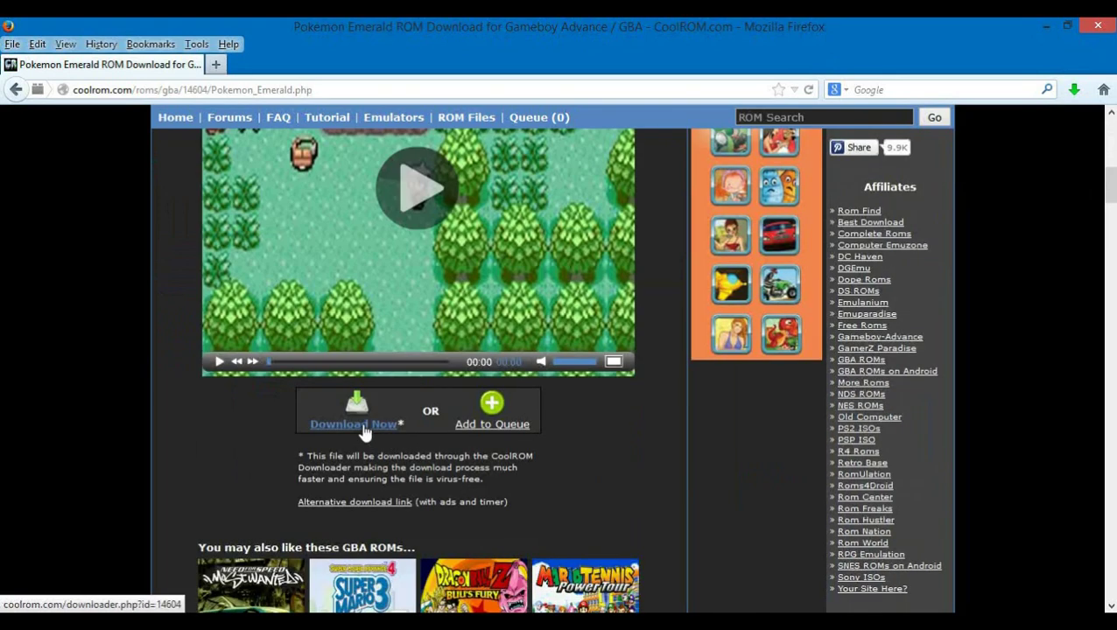
- Save Pokemon Emerald.zip into the desktop Gameboy folder
{"action": "left_click", "coordinate": [355, 424]}
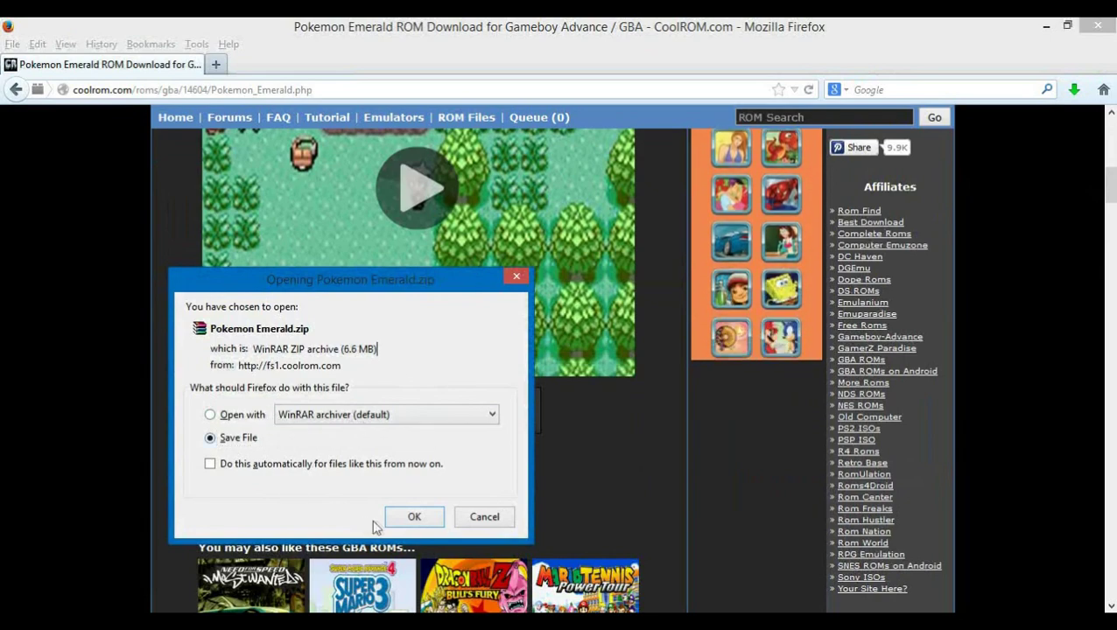
{"action": "left_click", "coordinate": [416, 517]}
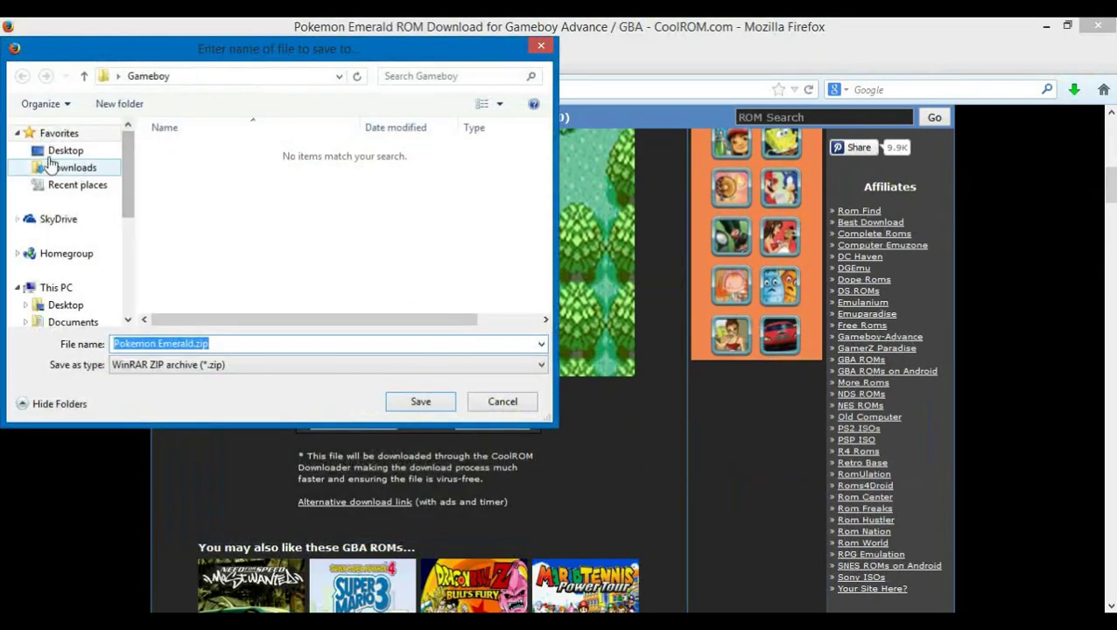
{"action": "left_click", "coordinate": [62, 153]}
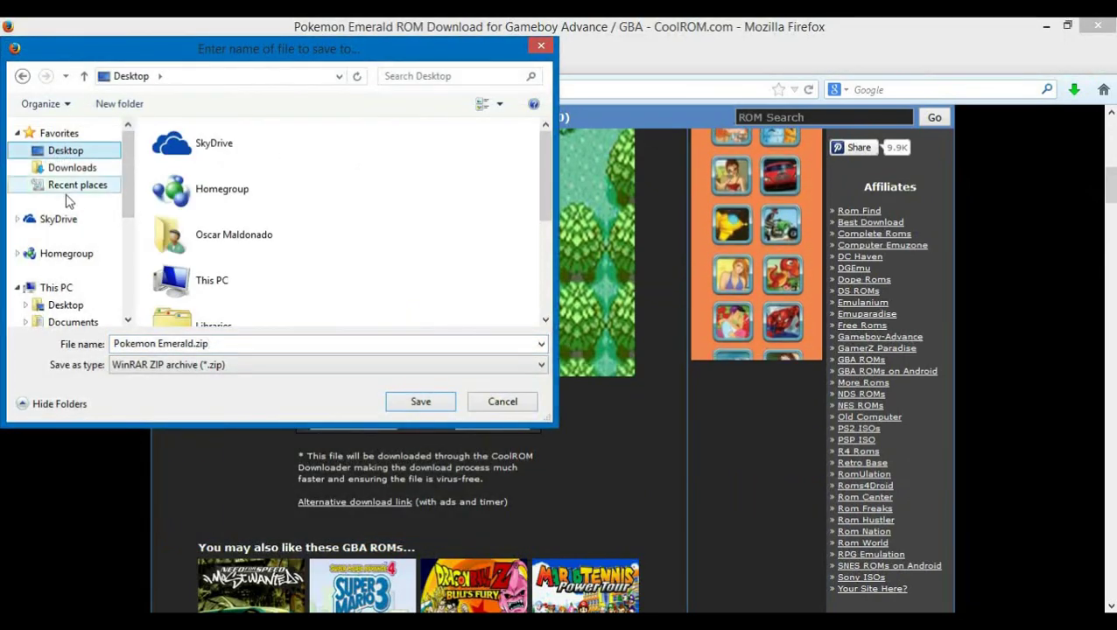
{"action": "scroll", "coordinate": [324, 304], "scroll_direction": "down", "scroll_amount": 3}
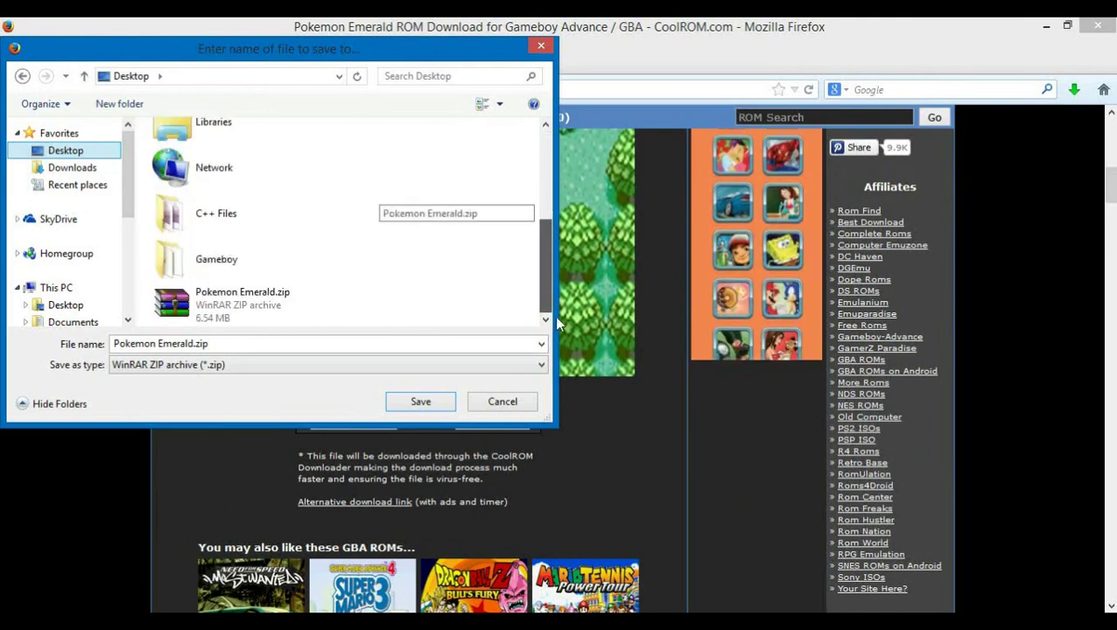
{"action": "double_click", "coordinate": [272, 271]}
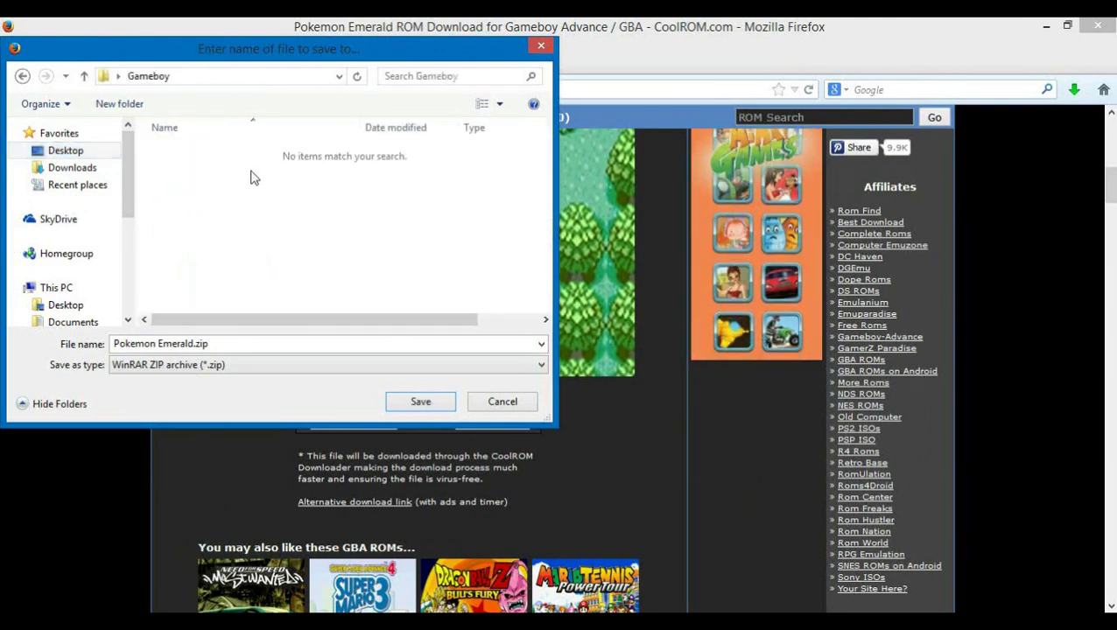
{"action": "left_click", "coordinate": [438, 404]}
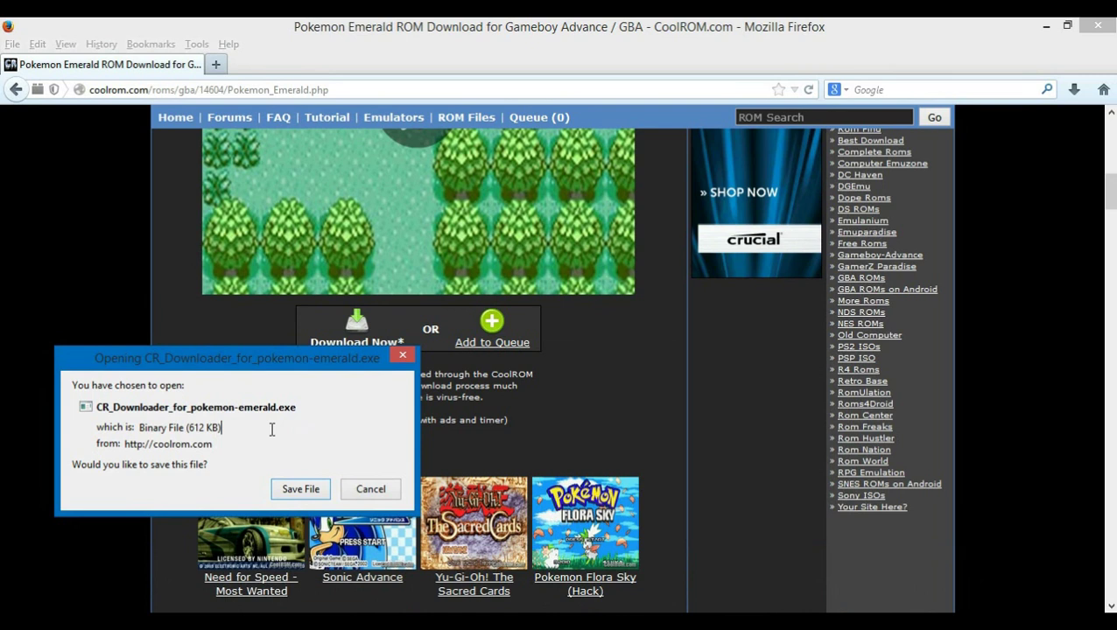
- Check the 612 KB size of the CR_Downloader file and dismiss the prompt
{"action": "double_click", "coordinate": [210, 428]}
{"action": "left_click_drag", "start_coordinate": [203, 427], "coordinate": [189, 427]}
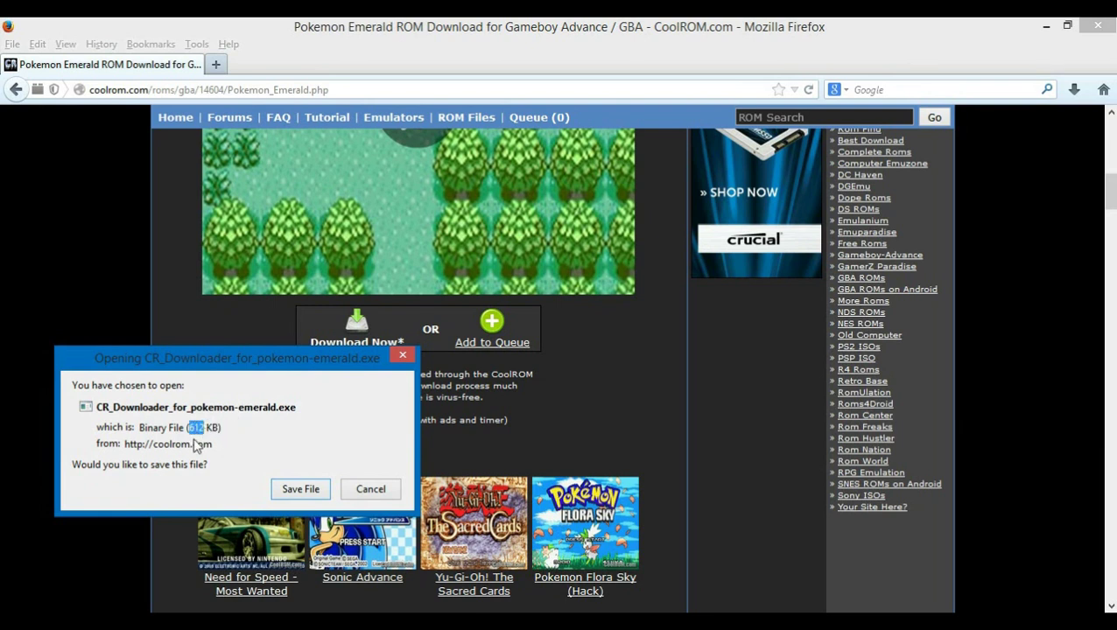
{"action": "left_click", "coordinate": [202, 429]}
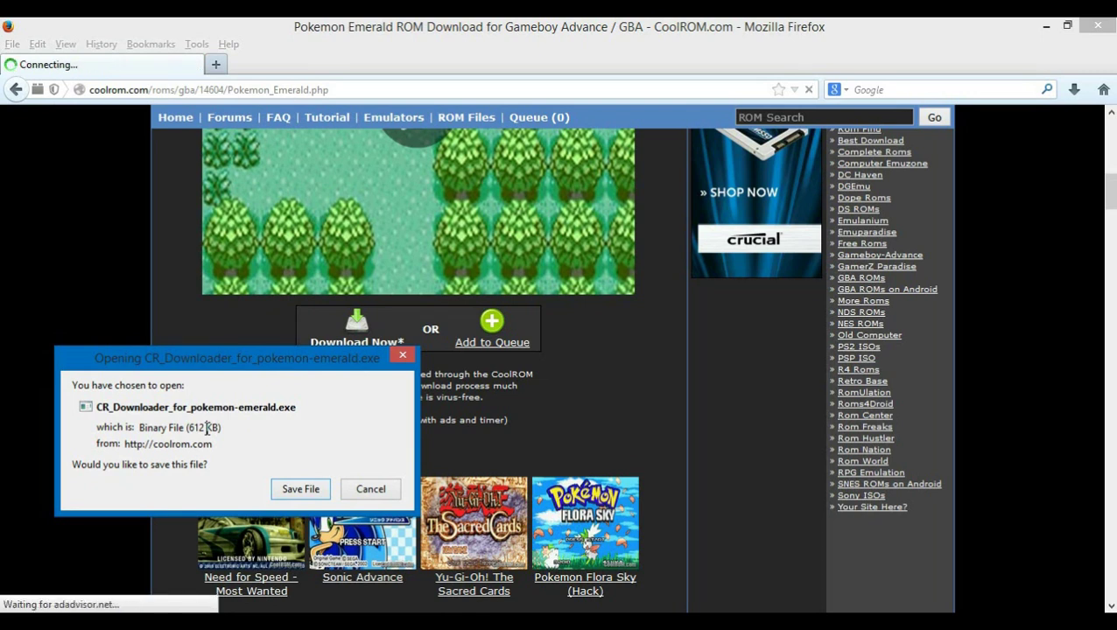
{"action": "left_click", "coordinate": [230, 429]}
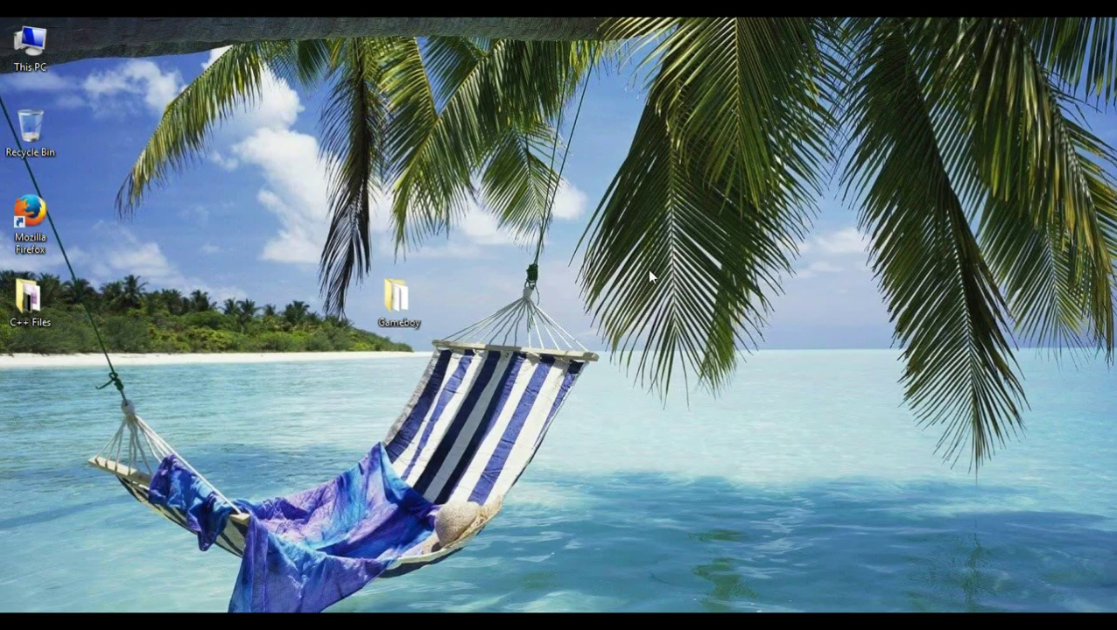
- Open Gameboy and check its three files: Pokemon Emerald.zip, VisualBoyAdvance setup and WinRAR installer
{"action": "double_click", "coordinate": [399, 297]}
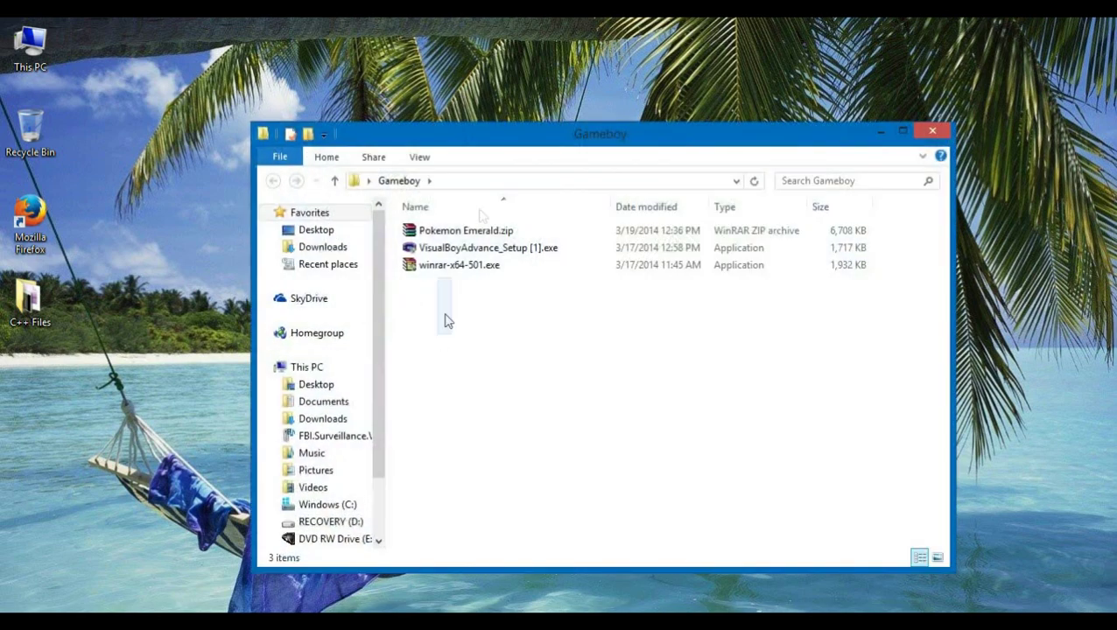
{"action": "key", "text": "ctrl+a"}
{"action": "left_click", "coordinate": [541, 481]}
{"action": "left_click", "coordinate": [442, 272]}
{"action": "left_click", "coordinate": [455, 285]}
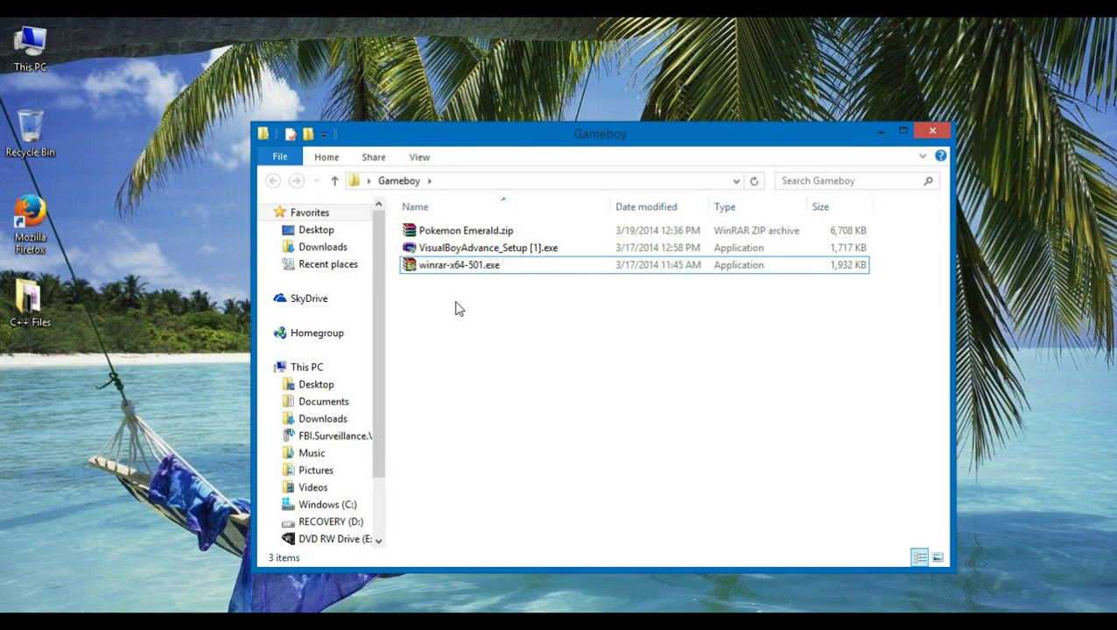
{"action": "left_click", "coordinate": [513, 234]}
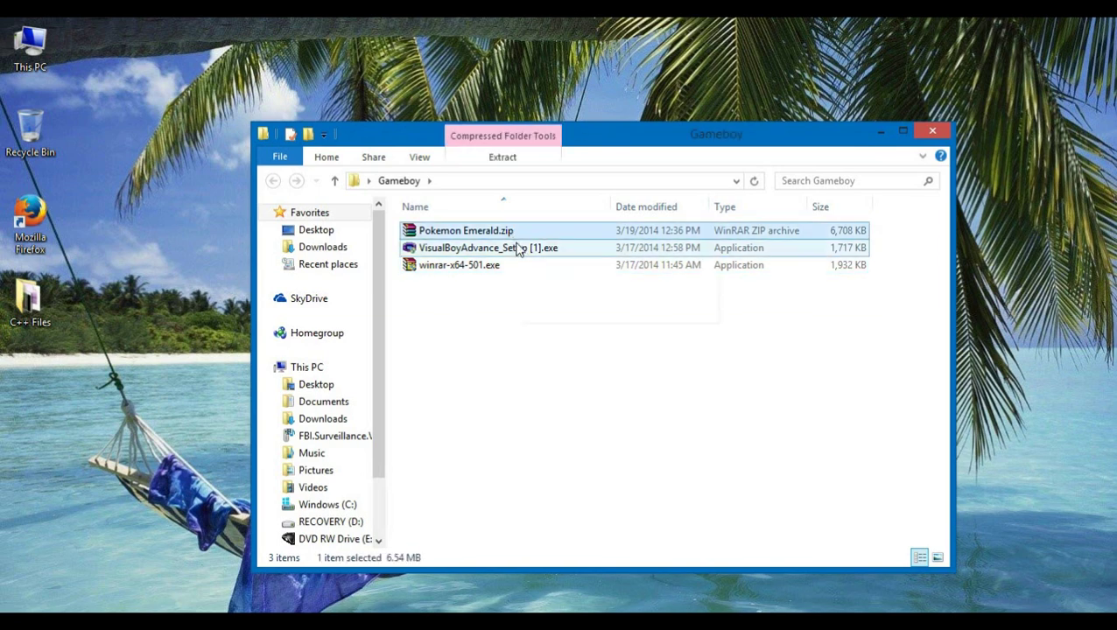
{"action": "left_click", "coordinate": [518, 314]}
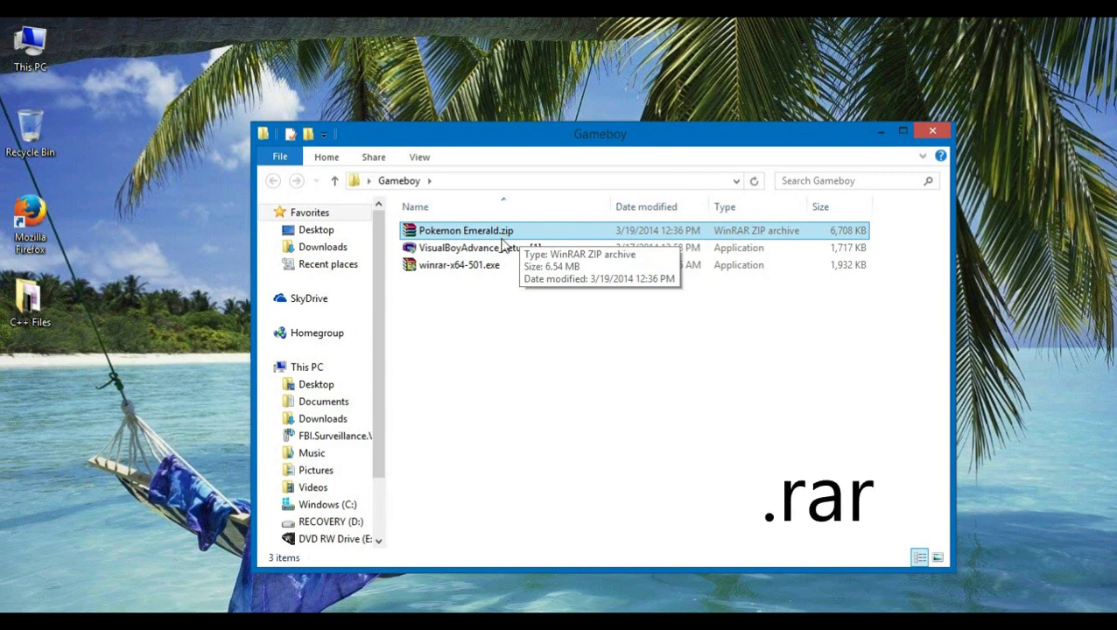
{"action": "left_click", "coordinate": [450, 267]}
{"action": "left_click", "coordinate": [473, 319]}
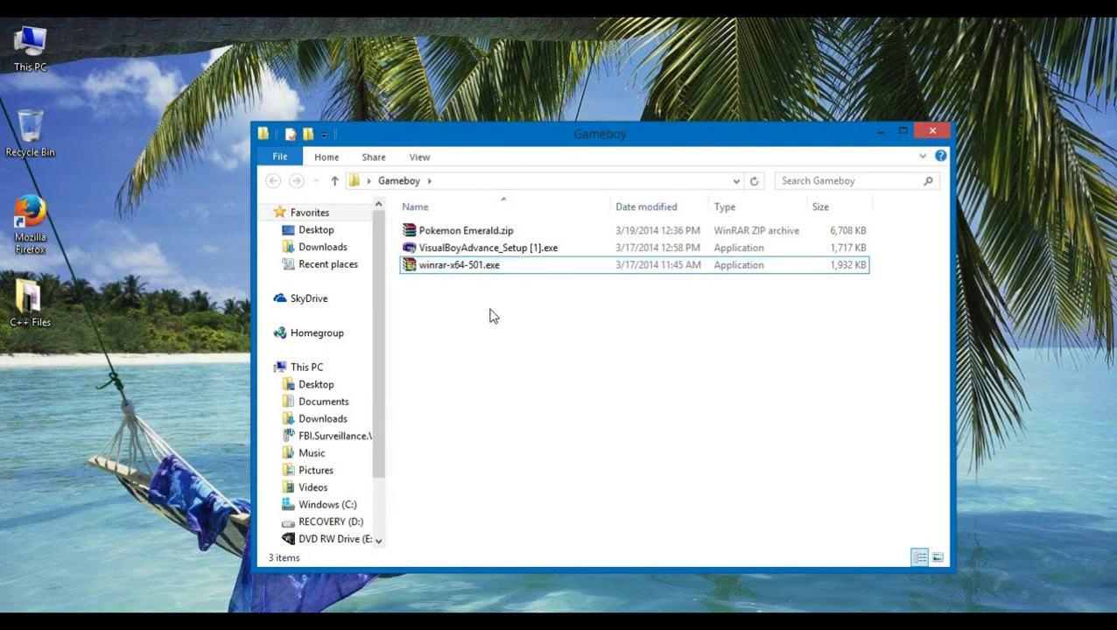
{"action": "left_click", "coordinate": [479, 230]}
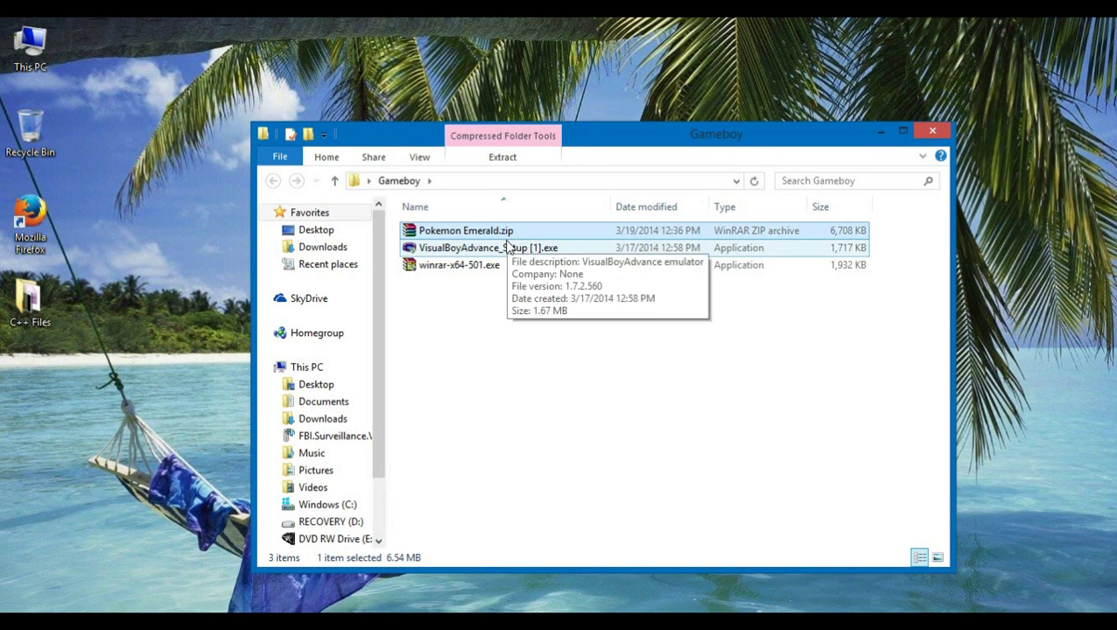
{"action": "left_click", "coordinate": [492, 284]}
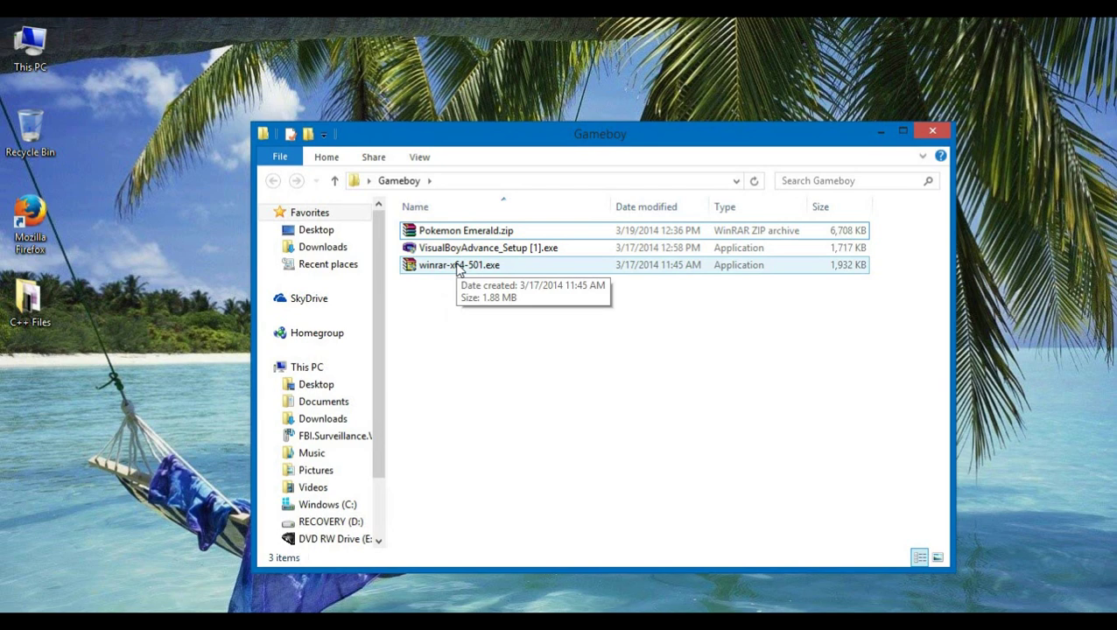
- Install WinRAR from winrar-x64-501.exe to C:\Program Files\WinRAR and close its Start Menu folder
{"action": "double_click", "coordinate": [456, 268]}
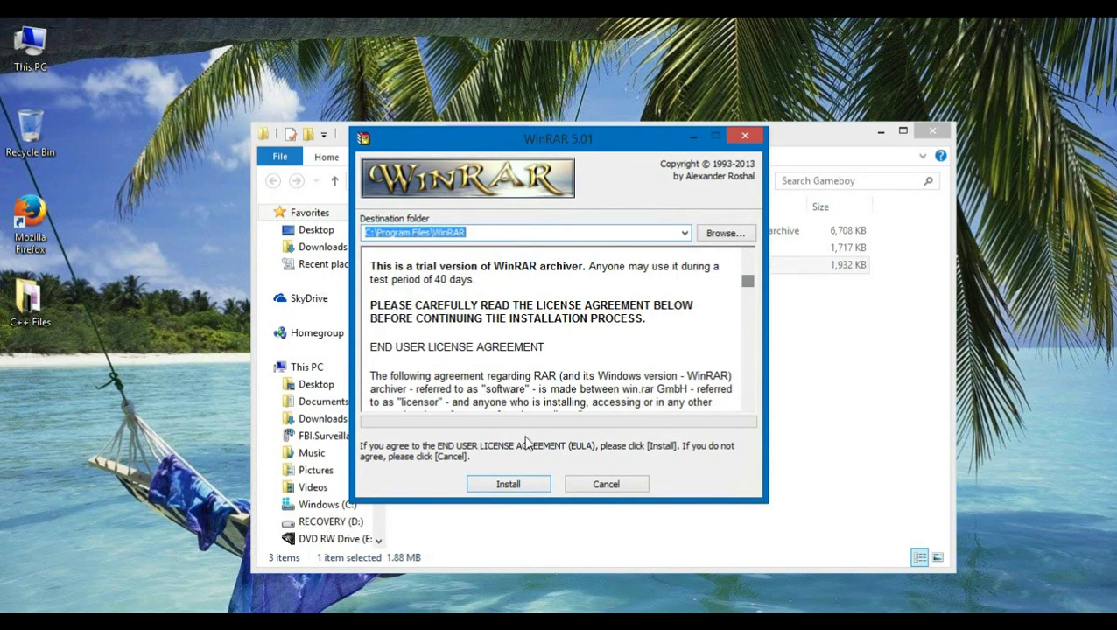
{"action": "left_click", "coordinate": [522, 484]}
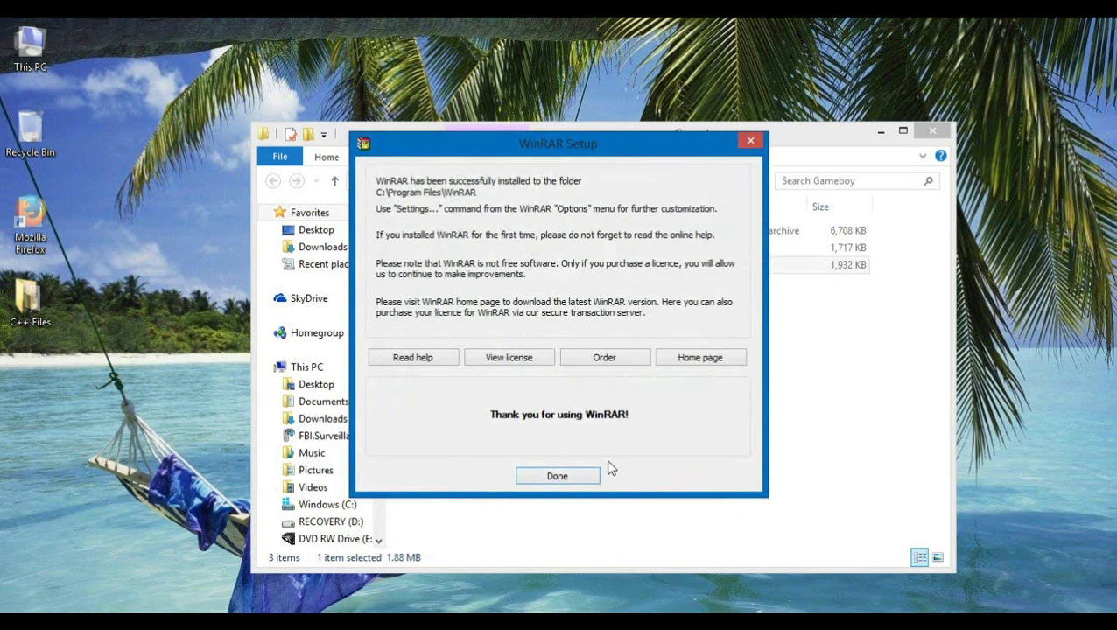
{"action": "left_click", "coordinate": [578, 478]}
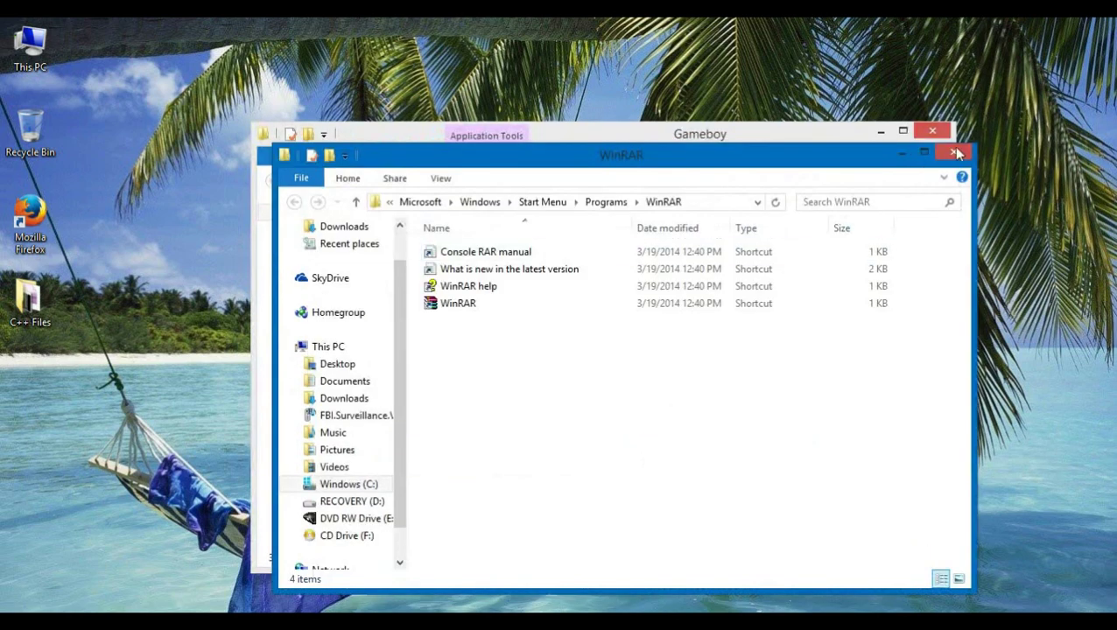
{"action": "left_click", "coordinate": [954, 152]}
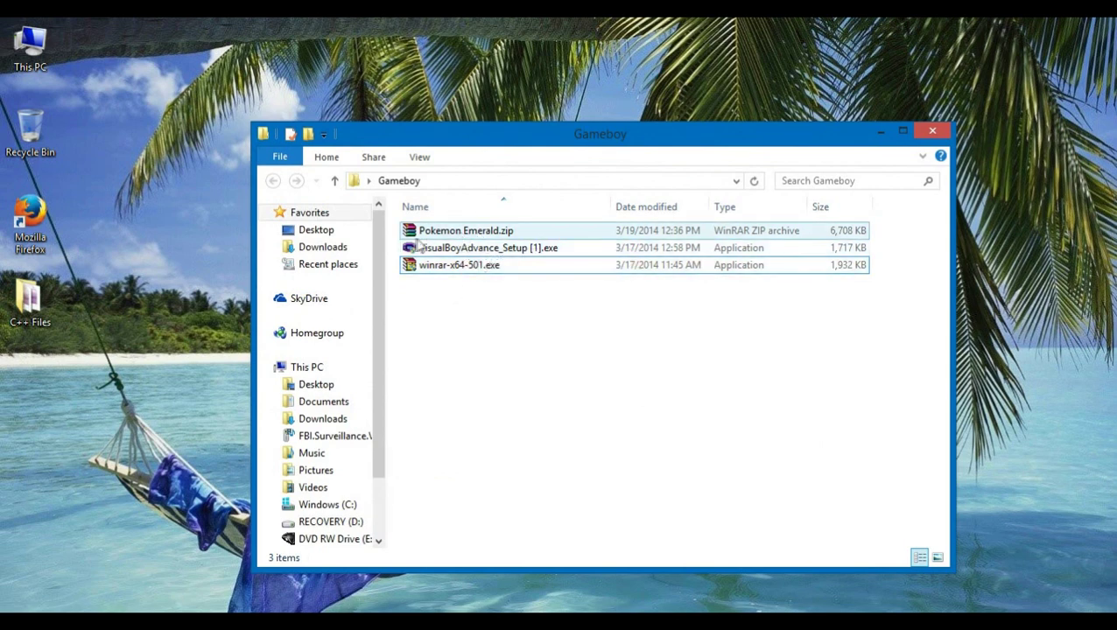
- Extract Pokemon Emerald.zip here, adding Pokemon Emerald.gba and readme.html to Gameboy
{"action": "left_click", "coordinate": [471, 345]}
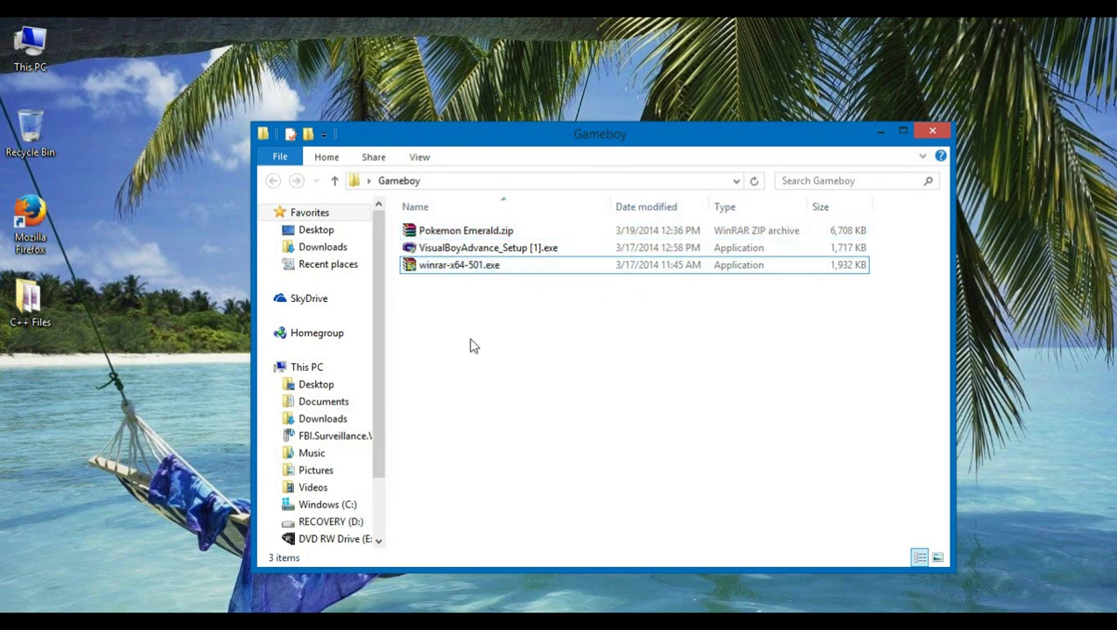
{"action": "left_click_drag", "start_coordinate": [436, 287], "coordinate": [417, 233]}
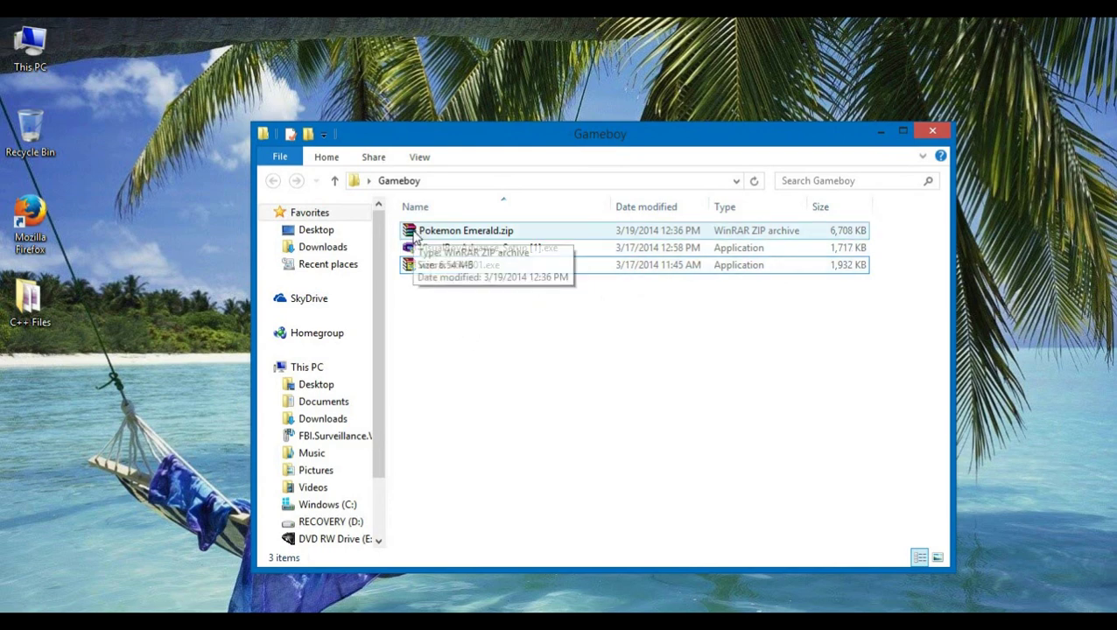
{"action": "key", "text": "Escape"}
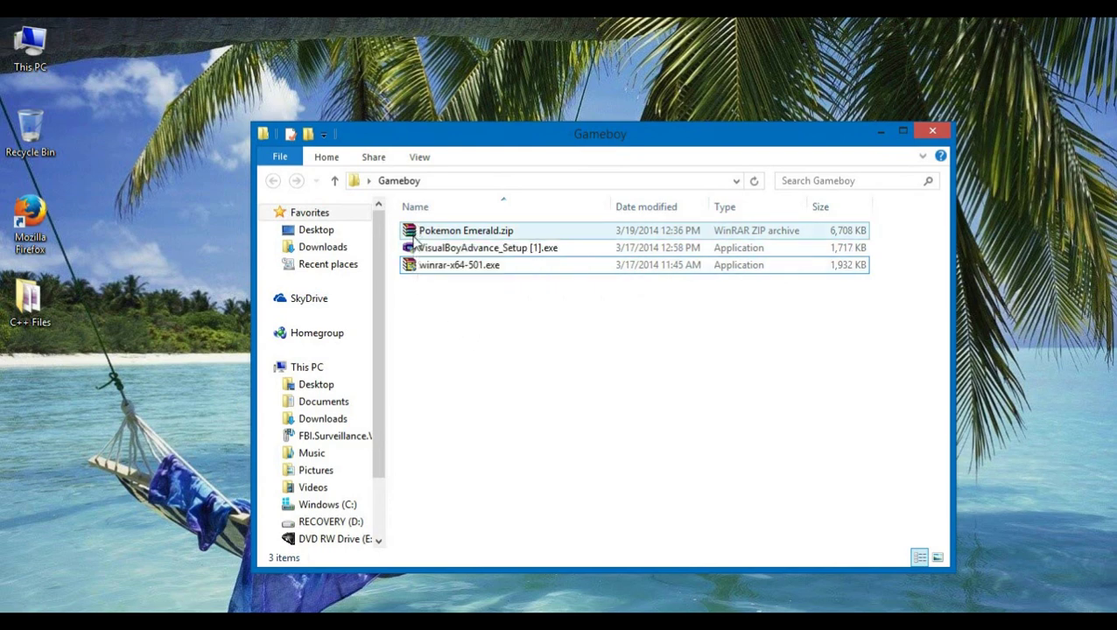
{"action": "right_click", "coordinate": [461, 233]}
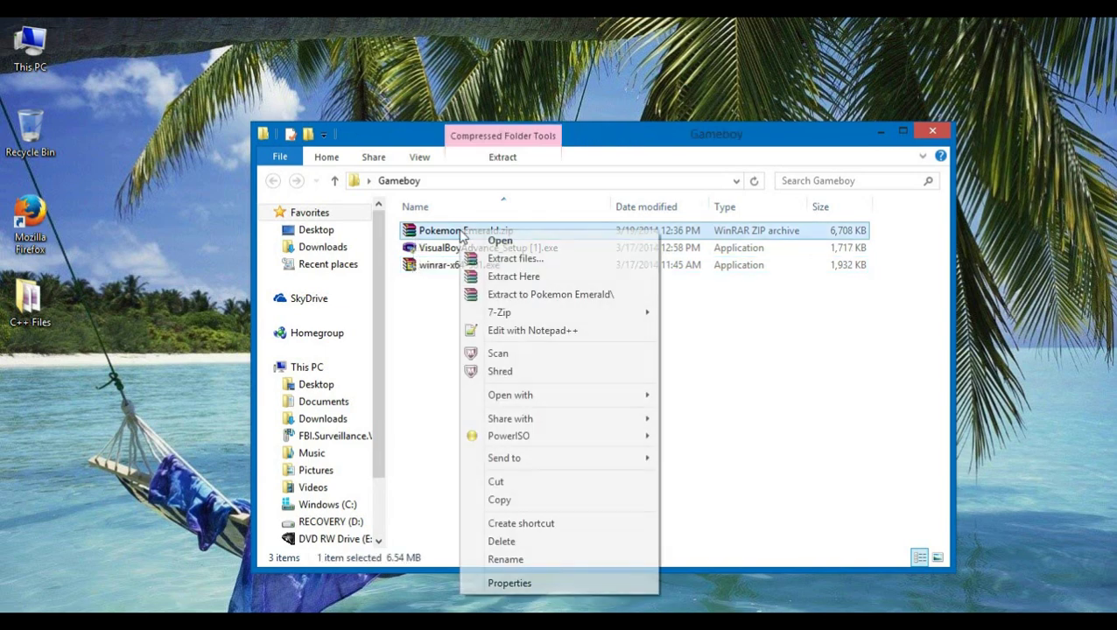
{"action": "left_click", "coordinate": [521, 275]}
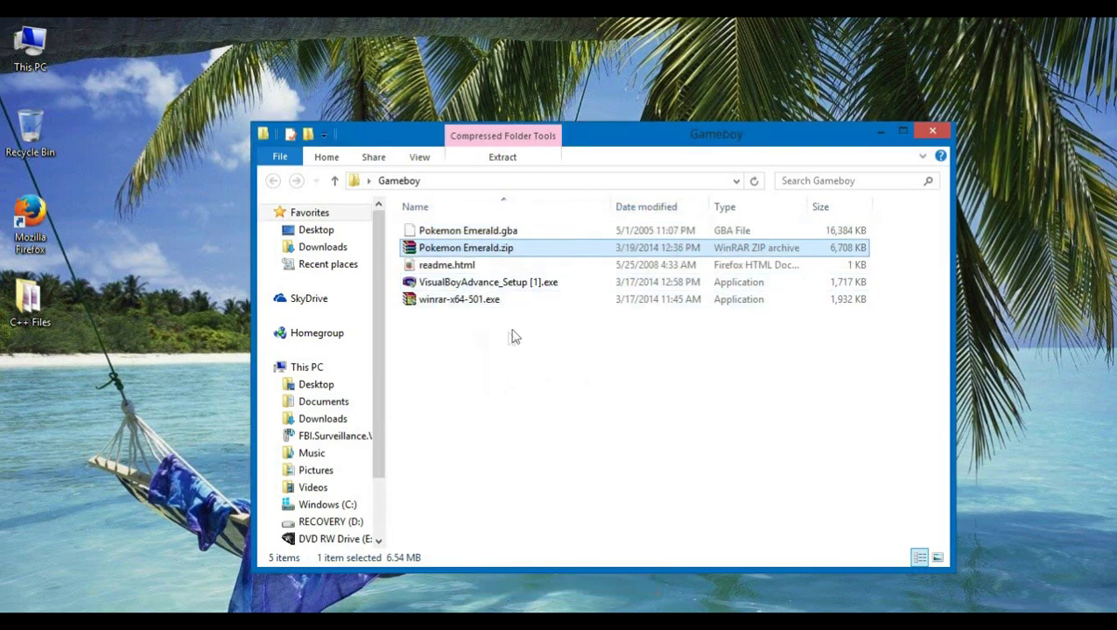
{"action": "left_click", "coordinate": [464, 230]}
{"action": "left_click", "coordinate": [585, 381]}
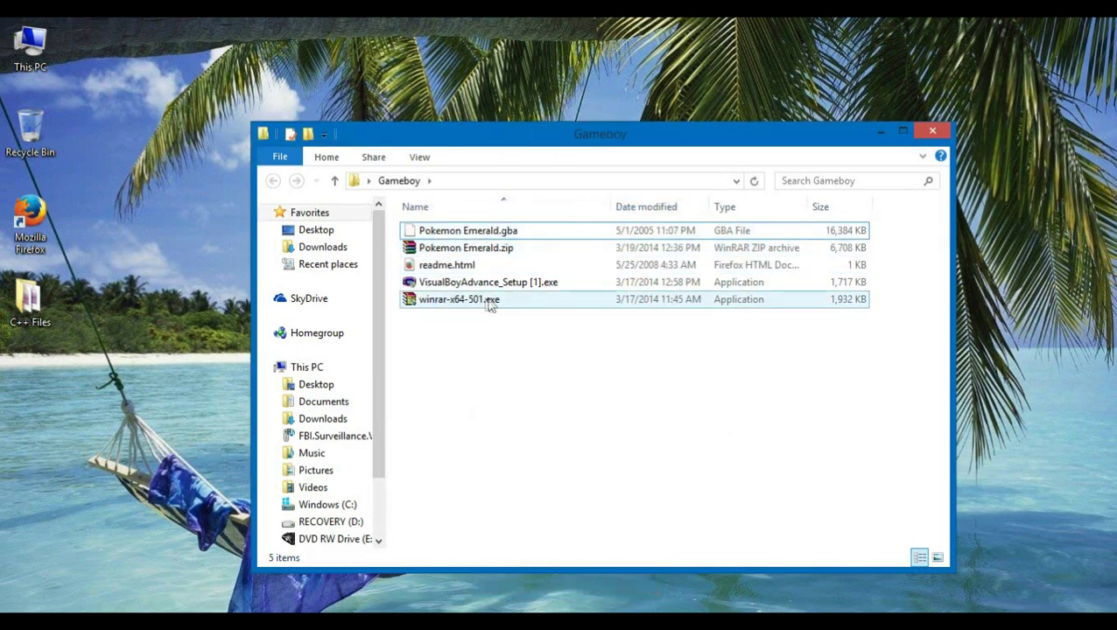
- Launch VisualBoyAdvance and move its window over the file list
{"action": "mouse_move", "coordinate": [473, 291]}
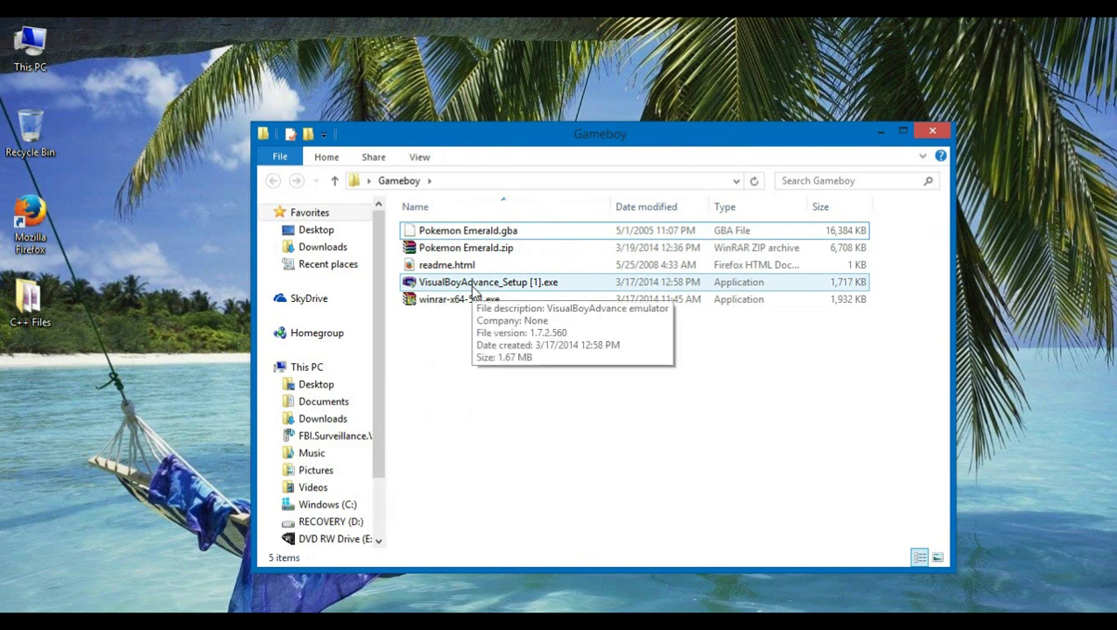
{"action": "double_click", "coordinate": [474, 291]}
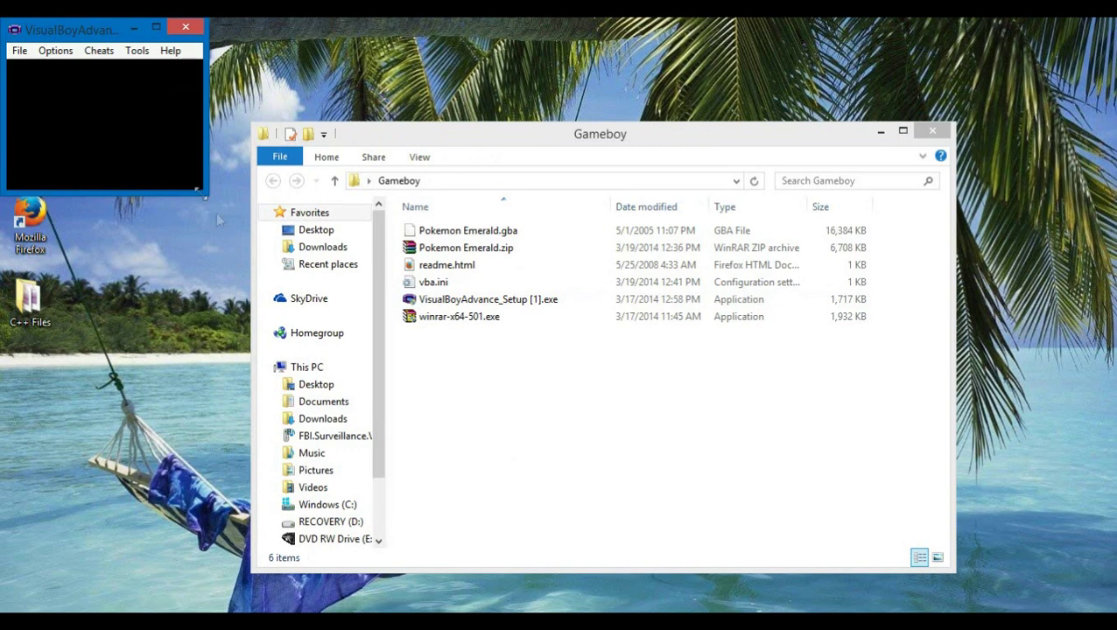
{"action": "left_click_drag", "start_coordinate": [83, 33], "coordinate": [638, 372]}
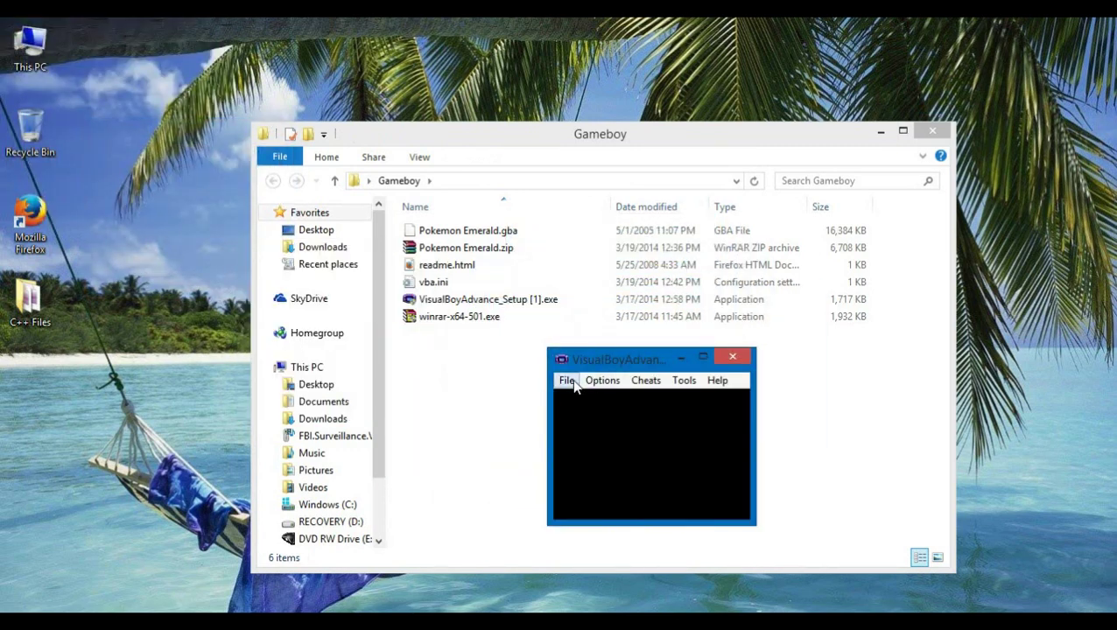
- Open Pokemon Emerald.gba from Desktop > Gameboy in the emulator
{"action": "left_click", "coordinate": [569, 381]}
{"action": "left_click", "coordinate": [588, 52]}
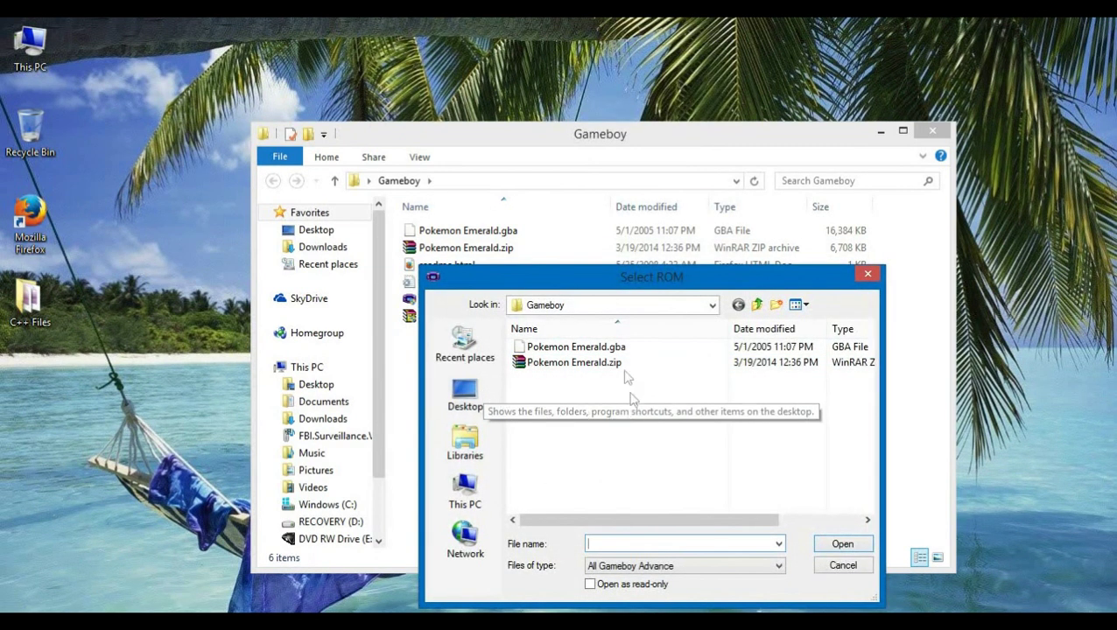
{"action": "left_click", "coordinate": [490, 408]}
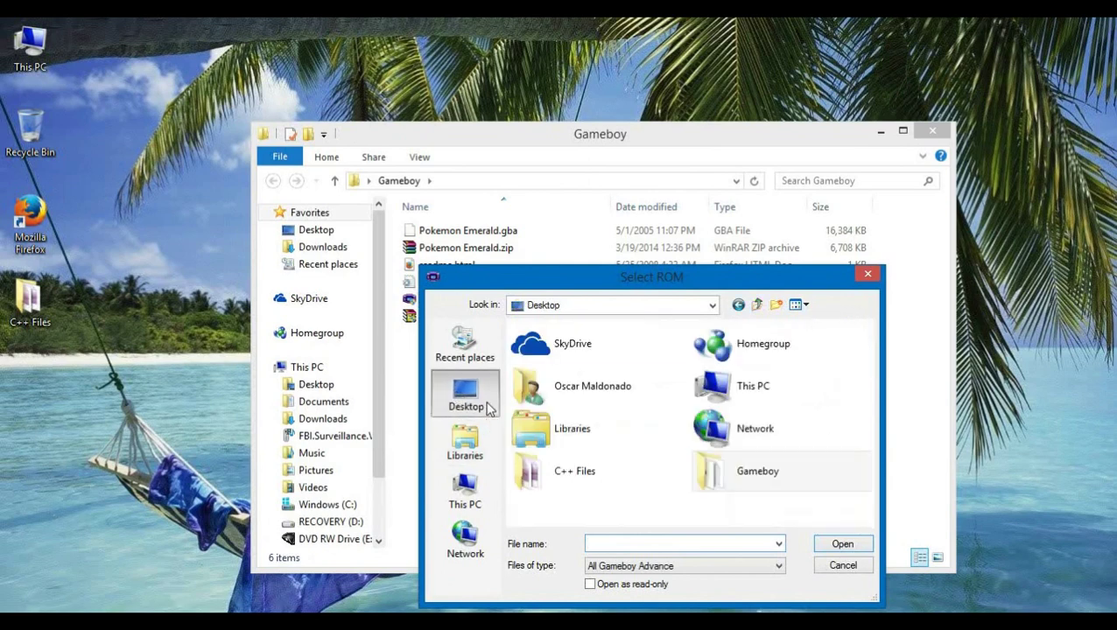
{"action": "left_click", "coordinate": [763, 485]}
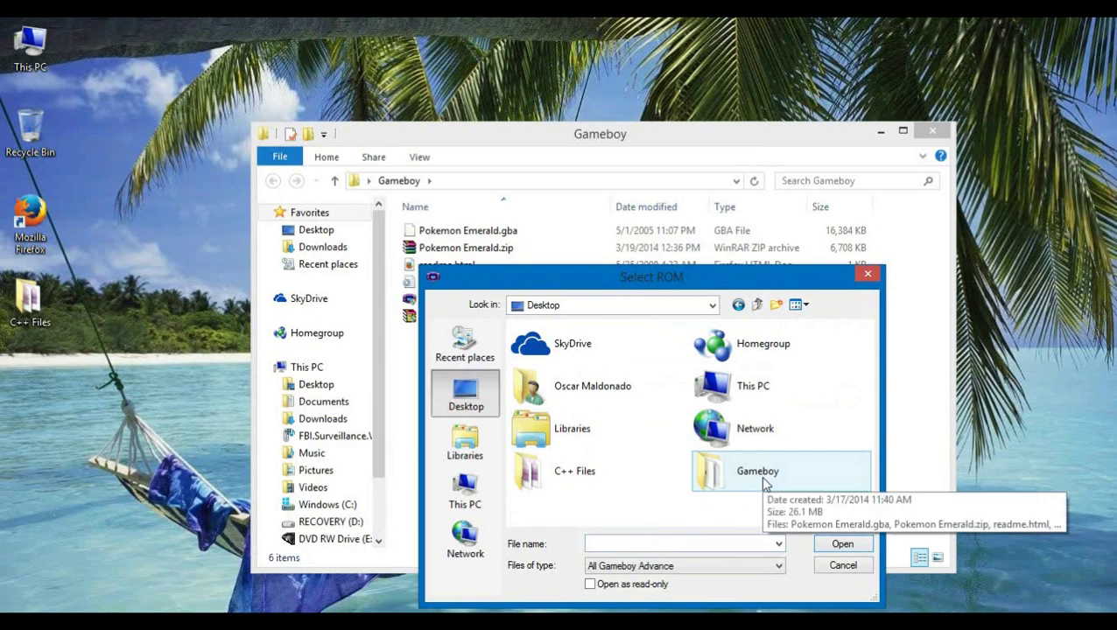
{"action": "double_click", "coordinate": [762, 481]}
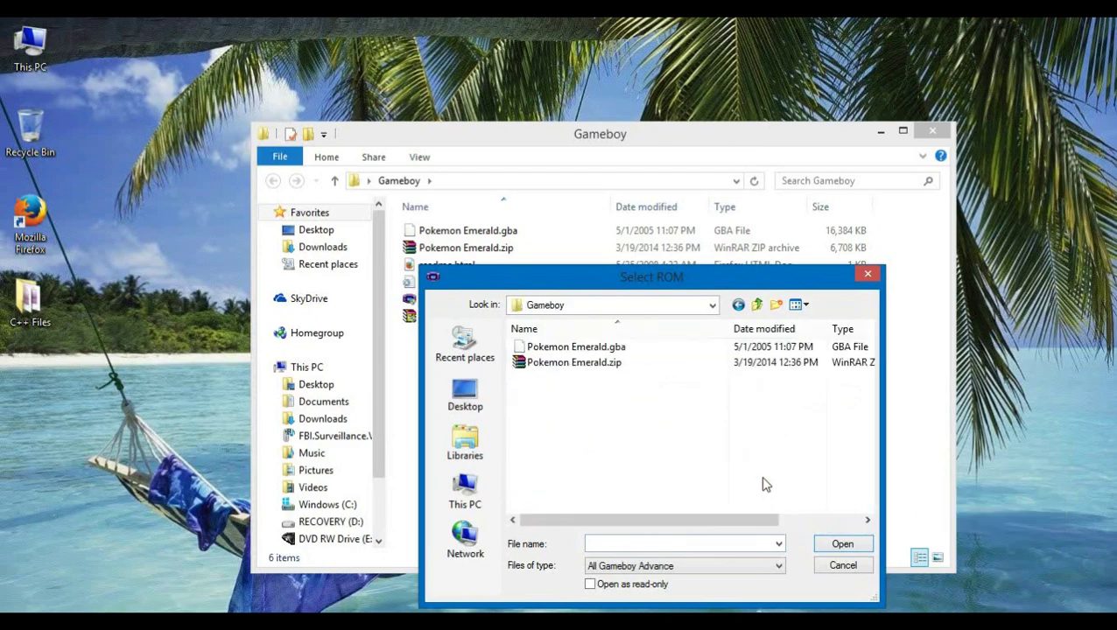
{"action": "left_click", "coordinate": [592, 348]}
{"action": "left_click", "coordinate": [853, 545]}
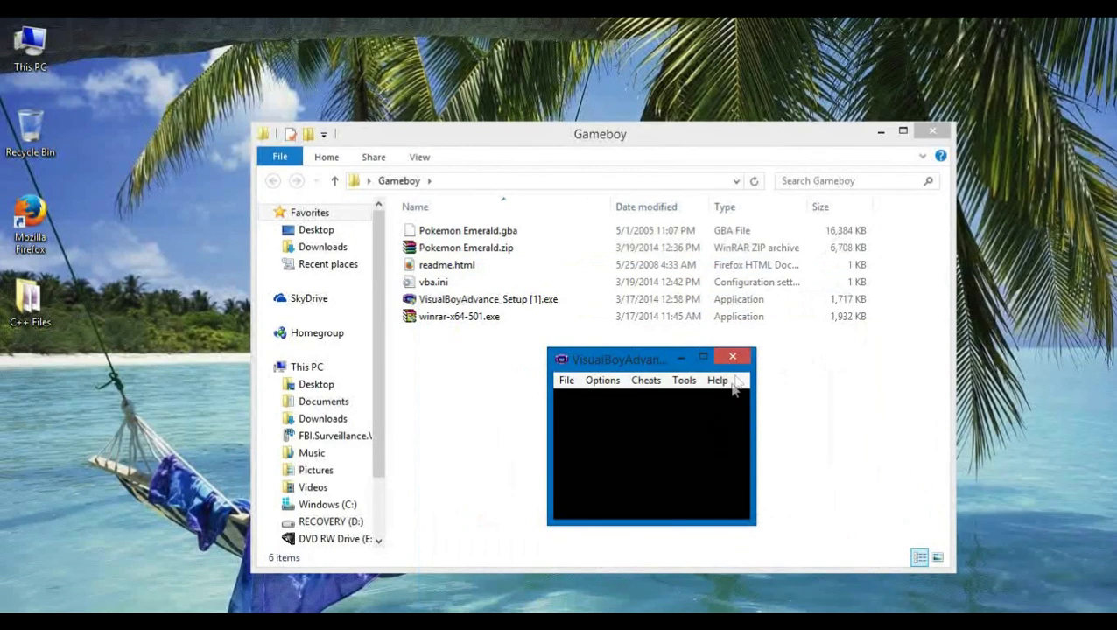
- Enlarge the emulator window and open Options > Joypad > Configure > 1 to show joypad 1's key mappings
{"action": "left_click_drag", "start_coordinate": [757, 347], "coordinate": [953, 143]}
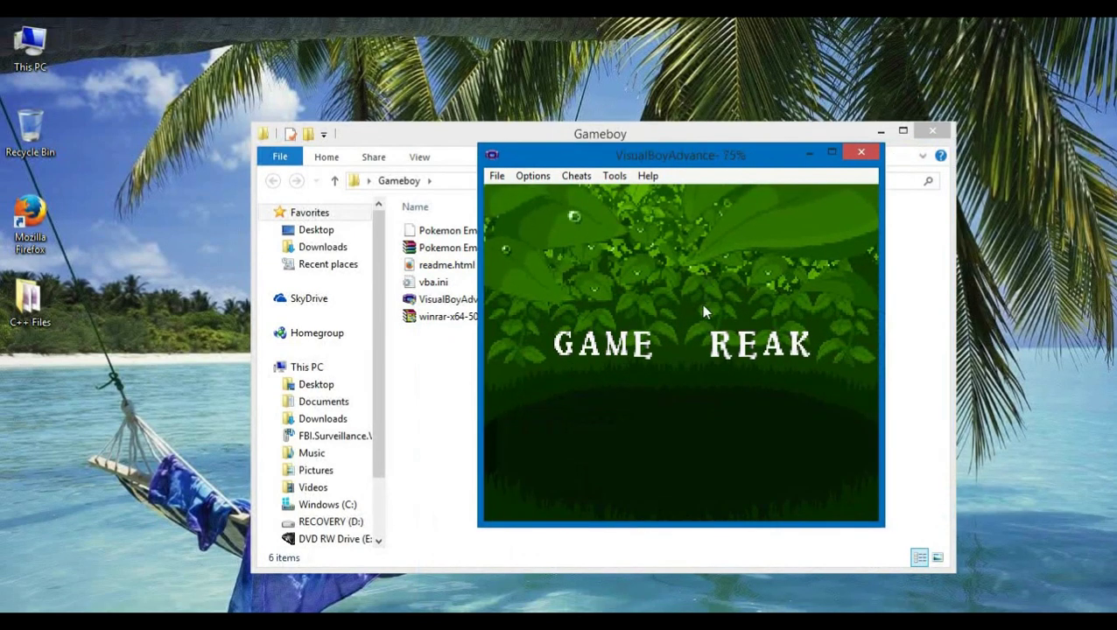
{"action": "left_click", "coordinate": [862, 153]}
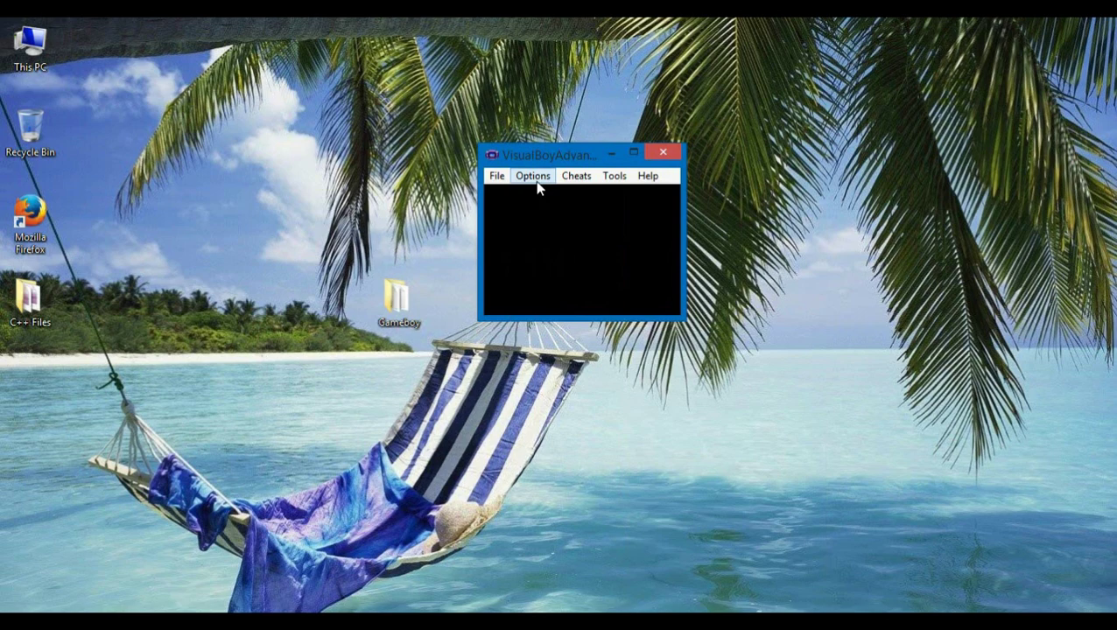
{"action": "left_click", "coordinate": [535, 179]}
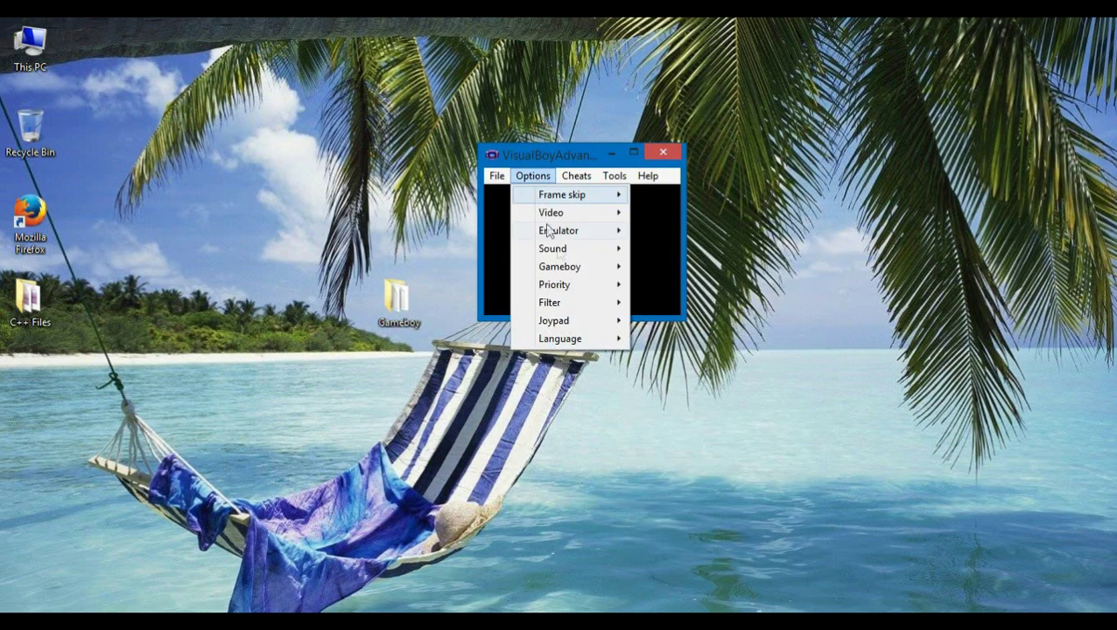
{"action": "mouse_move", "coordinate": [576, 320]}
{"action": "mouse_move", "coordinate": [701, 326]}
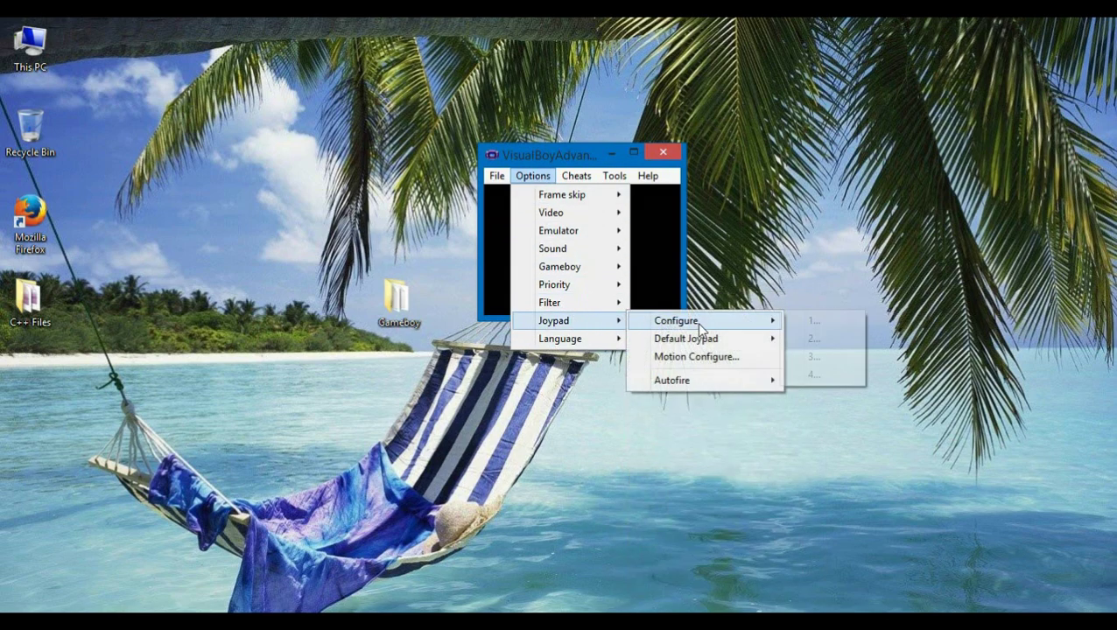
{"action": "left_click", "coordinate": [831, 322]}
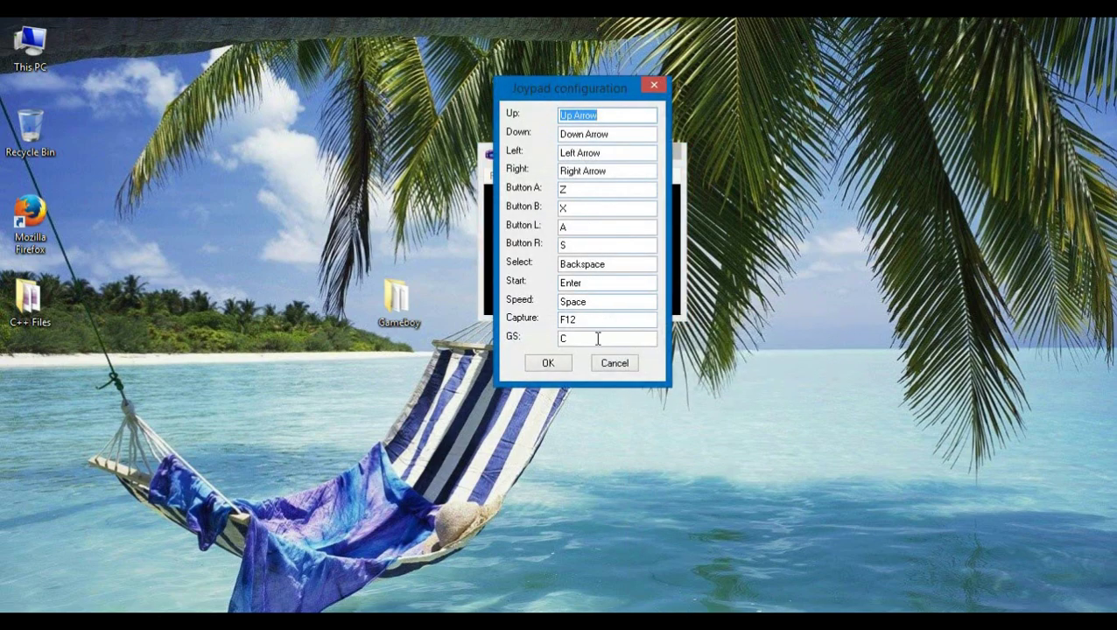